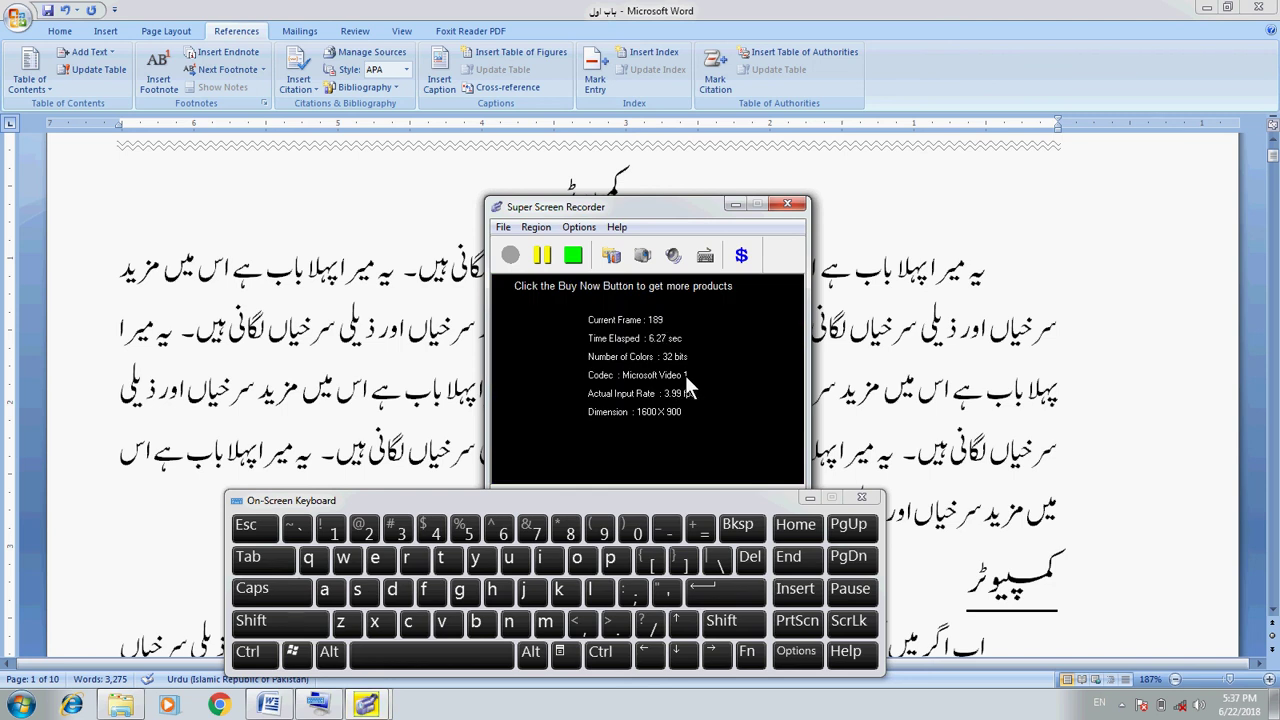
# Minimize the screen recorder and on-screen keyboard, then scroll up to page 1's header with page number 1
pyautogui.click(733, 207)
pyautogui.click(807, 499)
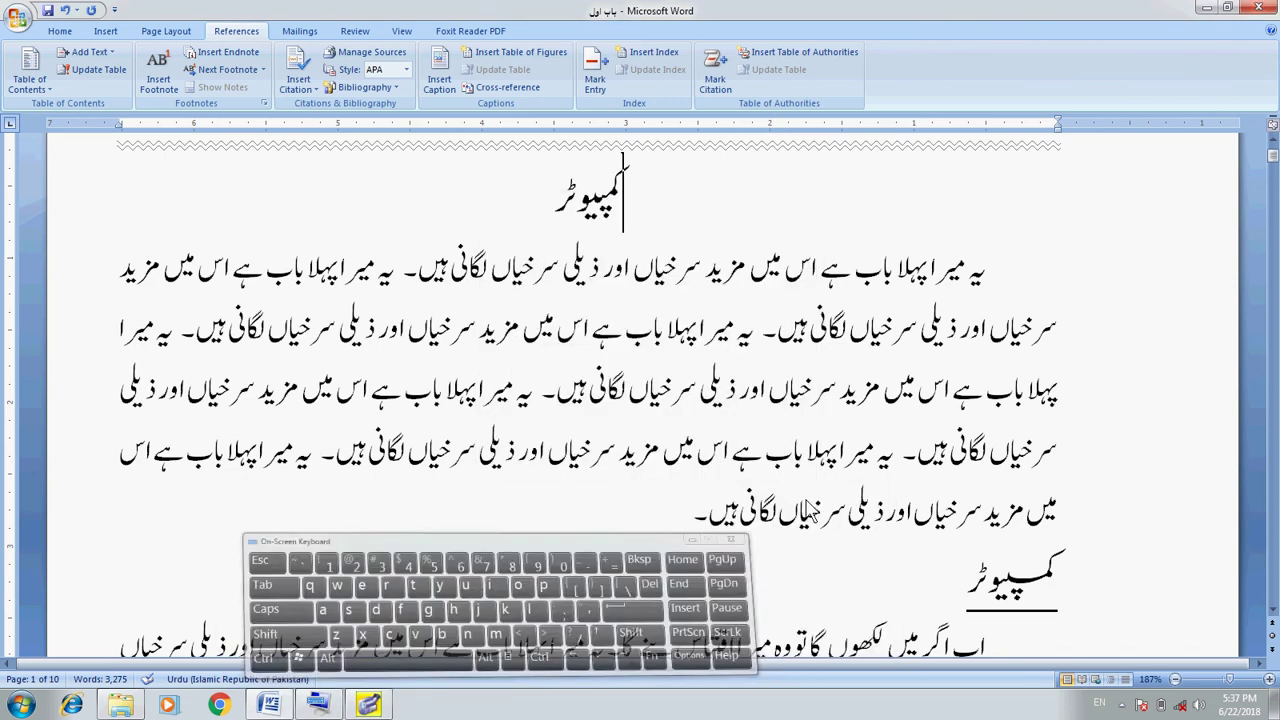
pyautogui.click(1273, 137)
pyautogui.click(1273, 138)
pyautogui.click(1273, 140)
pyautogui.click(1273, 142)
pyautogui.click(1273, 146)
pyautogui.click(1273, 146)
pyautogui.click(1273, 146)
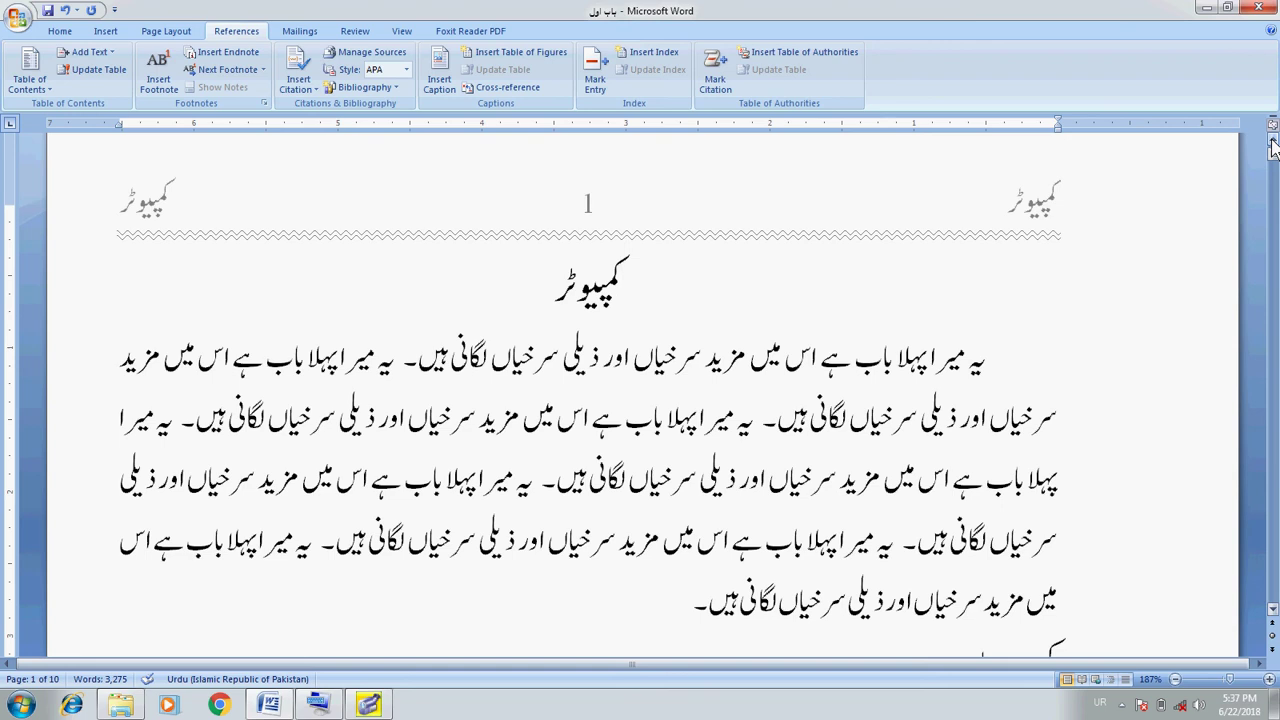
pyautogui.click(1272, 141)
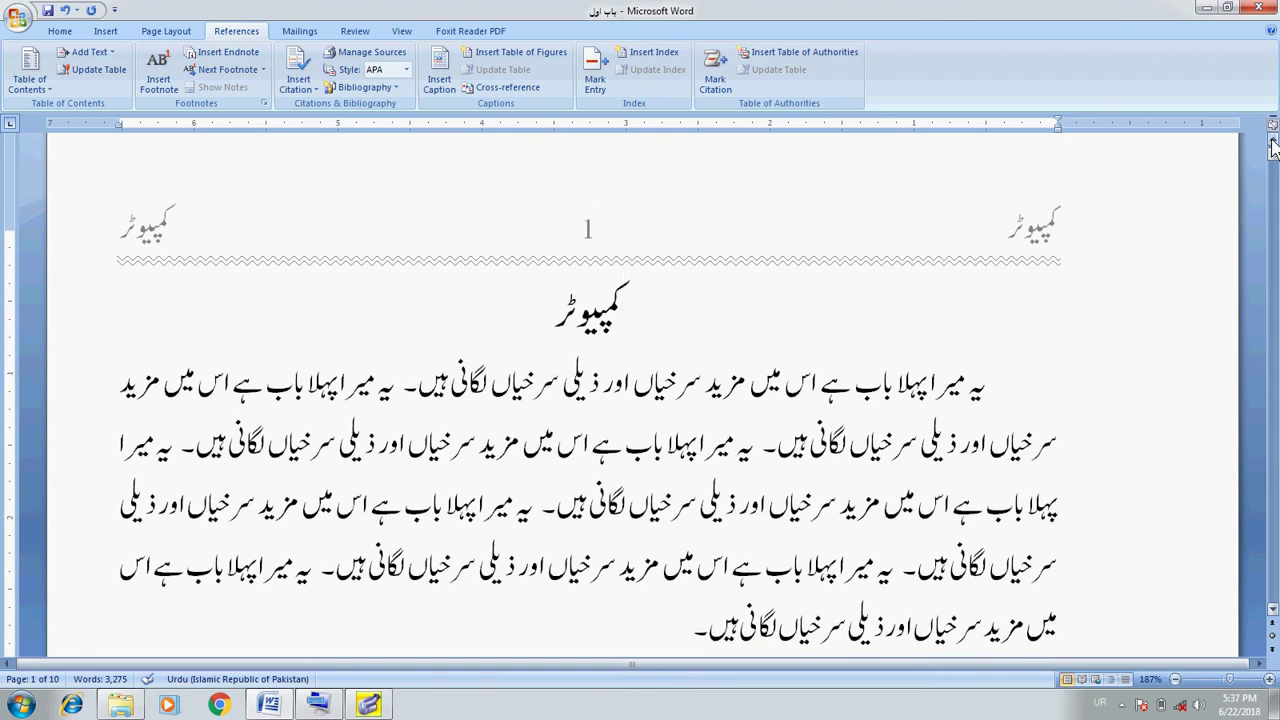
pyautogui.click(1272, 141)
pyautogui.click(1272, 141)
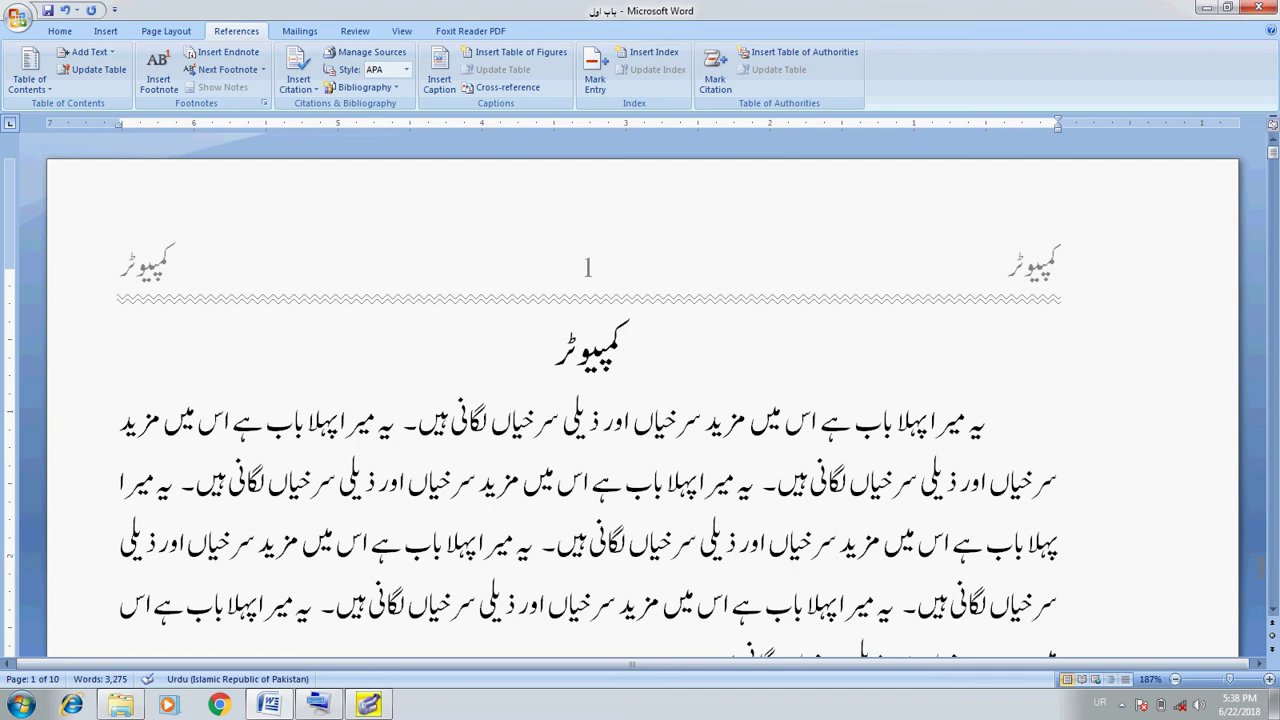
pyautogui.scroll(-1, 1273, 608)
pyautogui.scroll(-1, 1273, 610)
pyautogui.scroll(-1, 1274, 613)
pyautogui.click(1273, 609)
pyautogui.click(1273, 609)
pyautogui.click(1273, 609)
pyautogui.click(1273, 609)
pyautogui.click(1273, 609)
pyautogui.click(1273, 609)
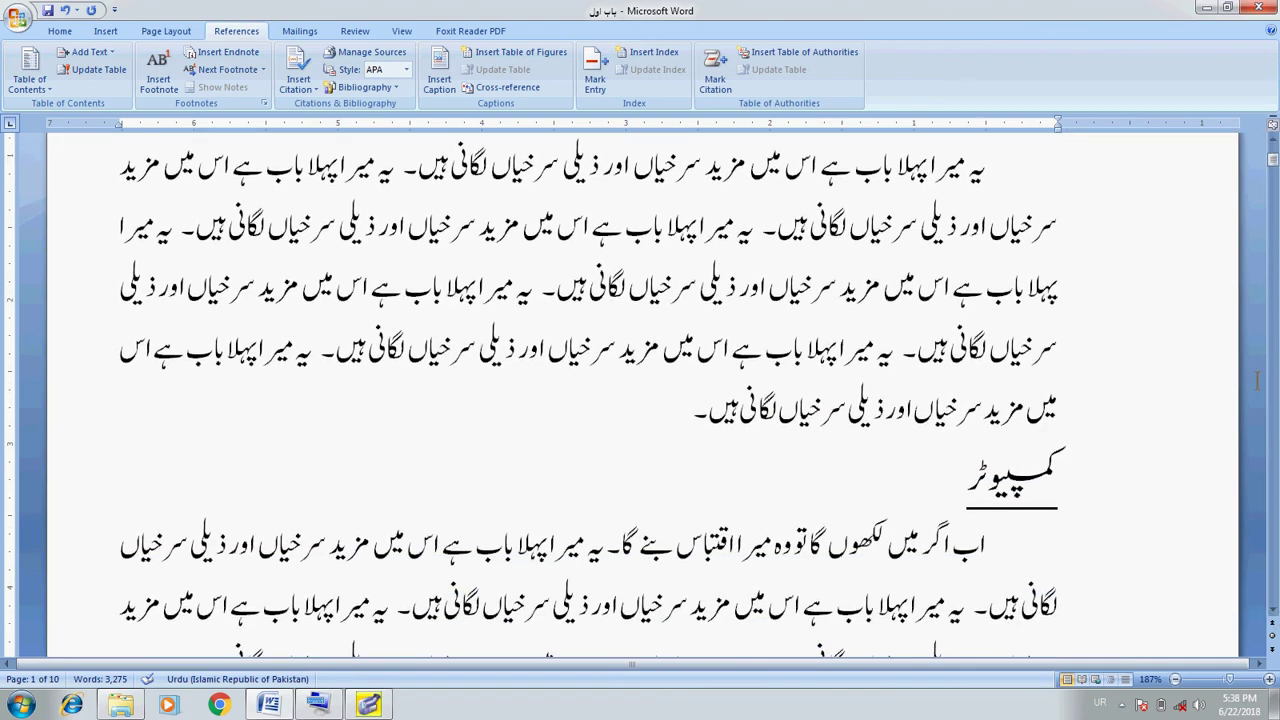
pyautogui.click(1273, 142)
pyautogui.click(1273, 142)
pyautogui.click(1273, 142)
pyautogui.click(1273, 142)
pyautogui.click(1273, 142)
pyautogui.click(1273, 142)
pyautogui.click(1273, 142)
pyautogui.click(1273, 142)
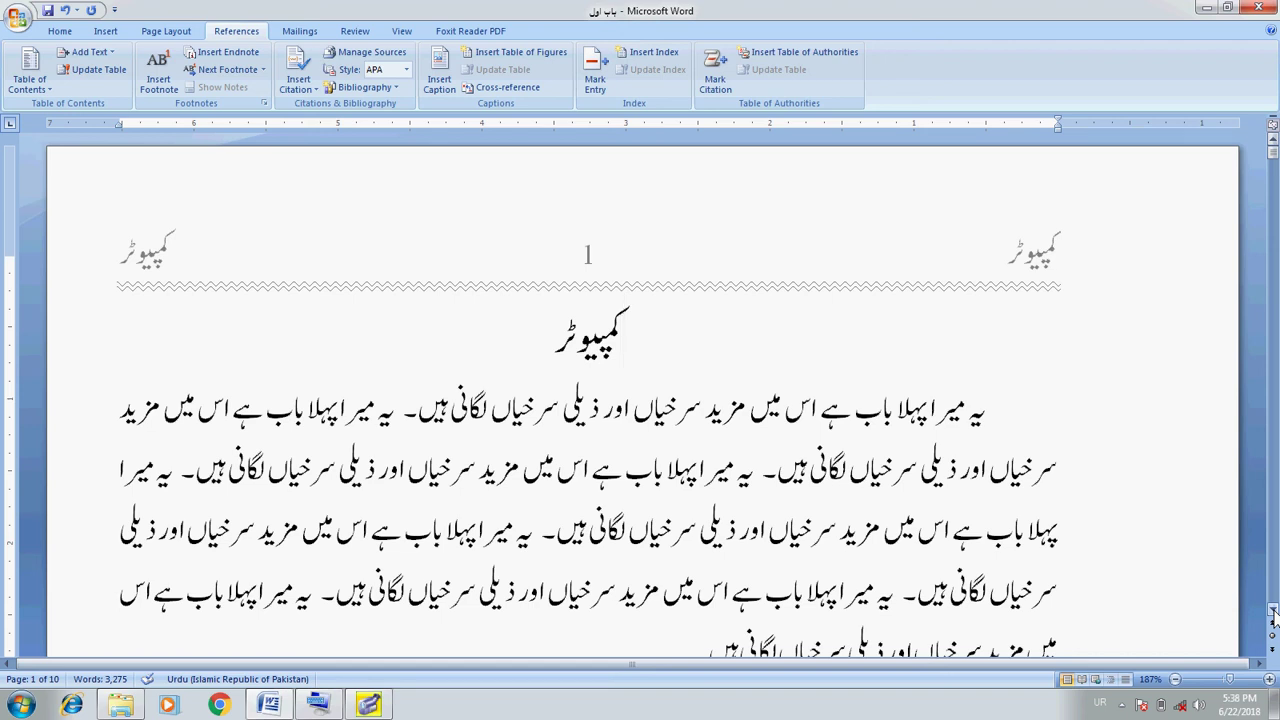
# Replace the first two کمپیوٹر headings on page 1 with بیالوجی and حیاتیات
pyautogui.press('Left')
pyautogui.click(1273, 612)
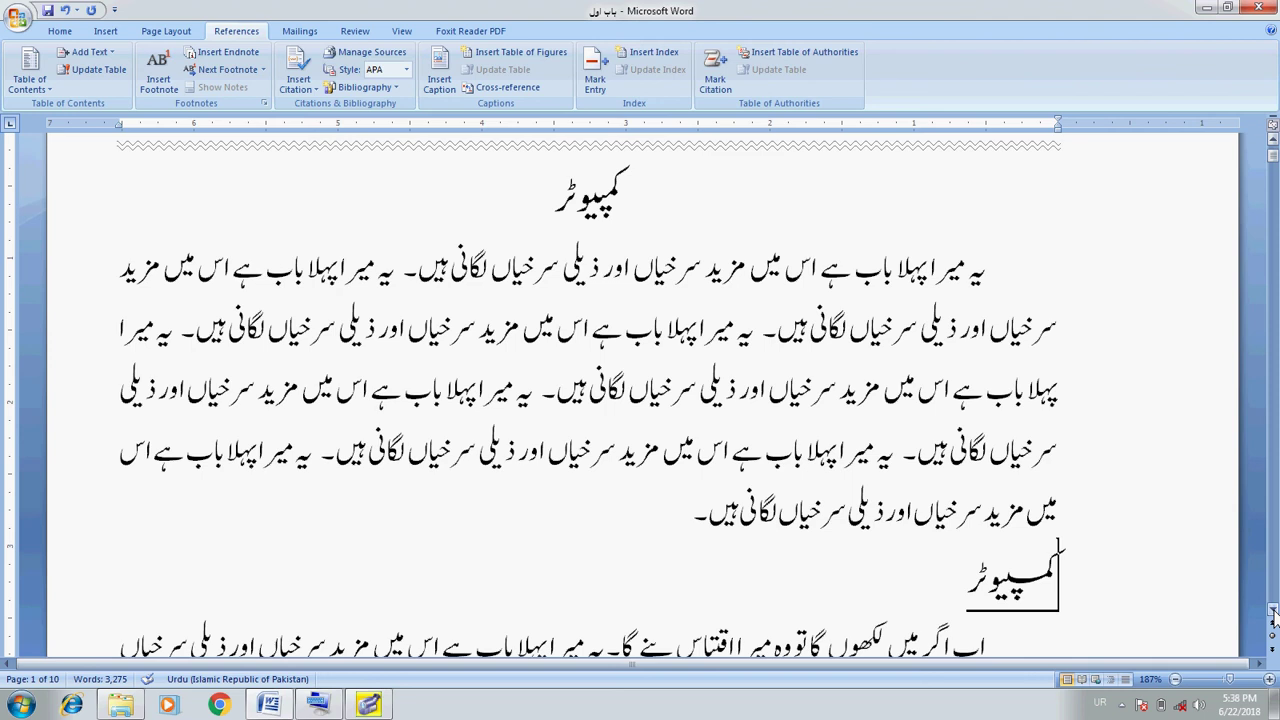
pyautogui.hotkey('ctrl', 'Home')
pyautogui.hotkey('shift', 'End')
pyautogui.hotkey('shift', 'Right')
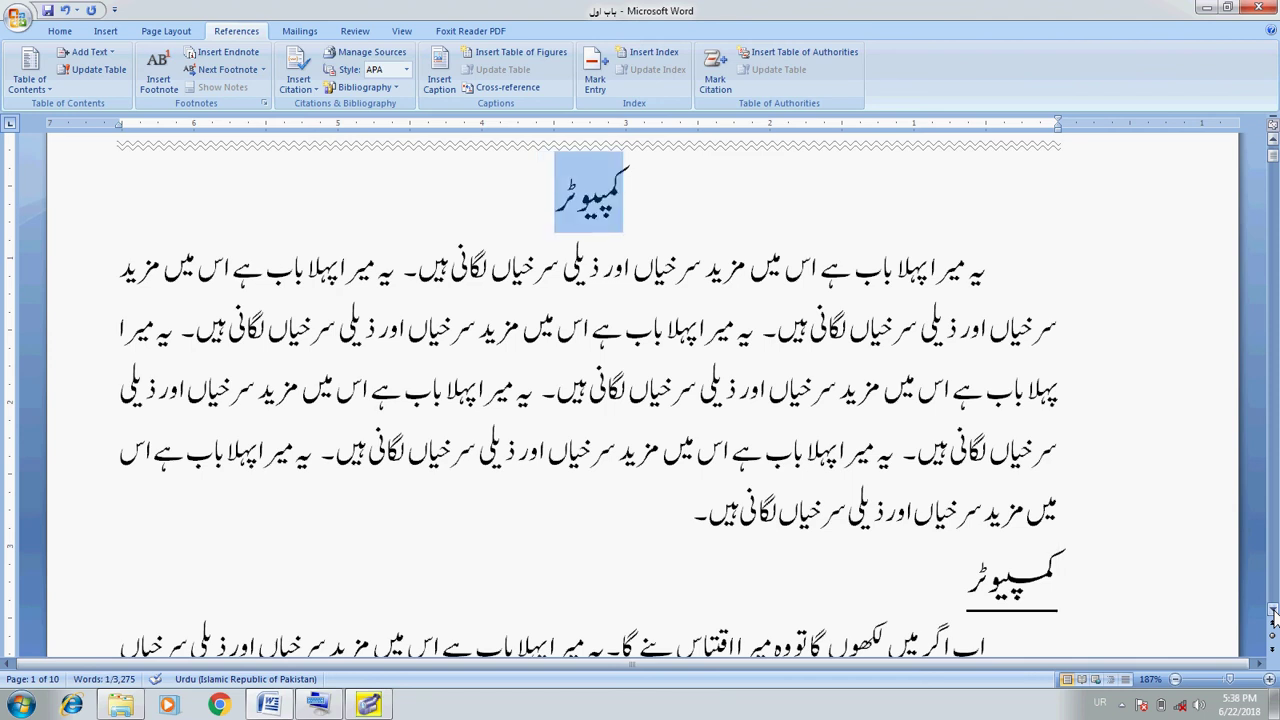
pyautogui.write('بیالوجی')
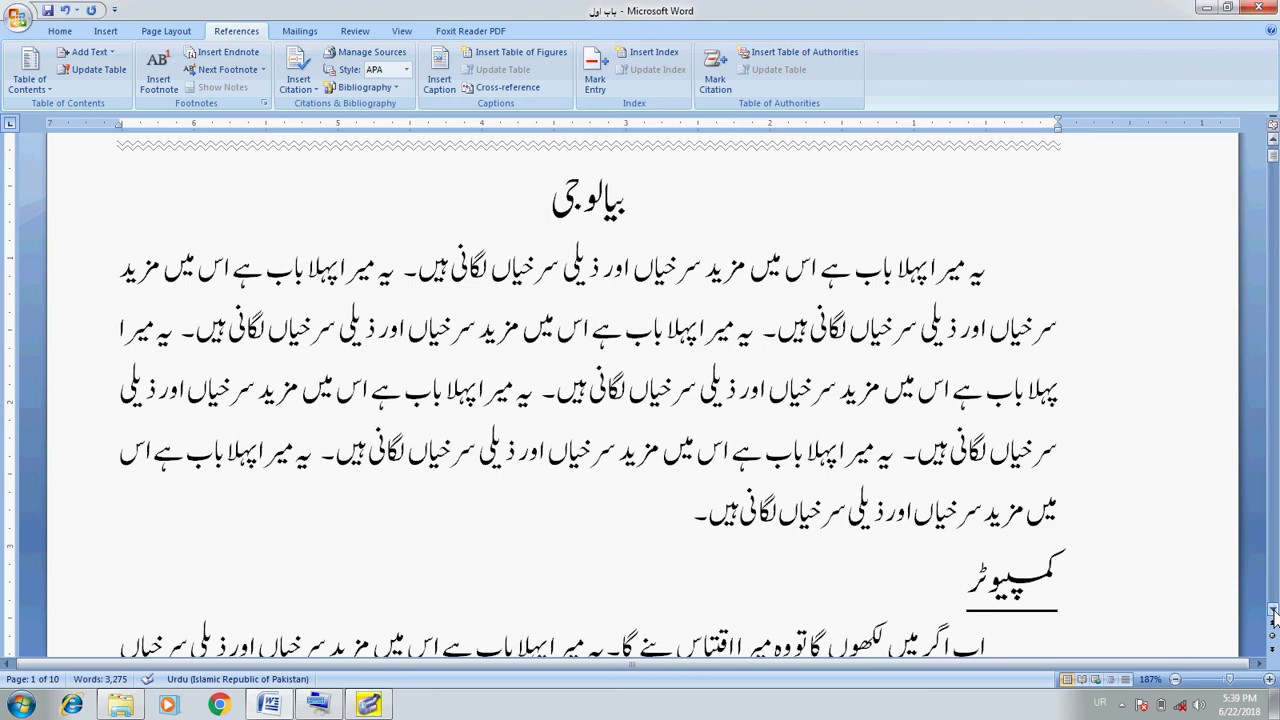
pyautogui.hotkey('shift', 'Down')
pyautogui.hotkey('shift', 'Right')
pyautogui.write('حیاتیات')
# Retitle the پہلا باب heading as کیمسٹری, correcting the misspelling
pyautogui.press('Down')
pyautogui.press('Down')
pyautogui.press('Down')
pyautogui.press('Down')
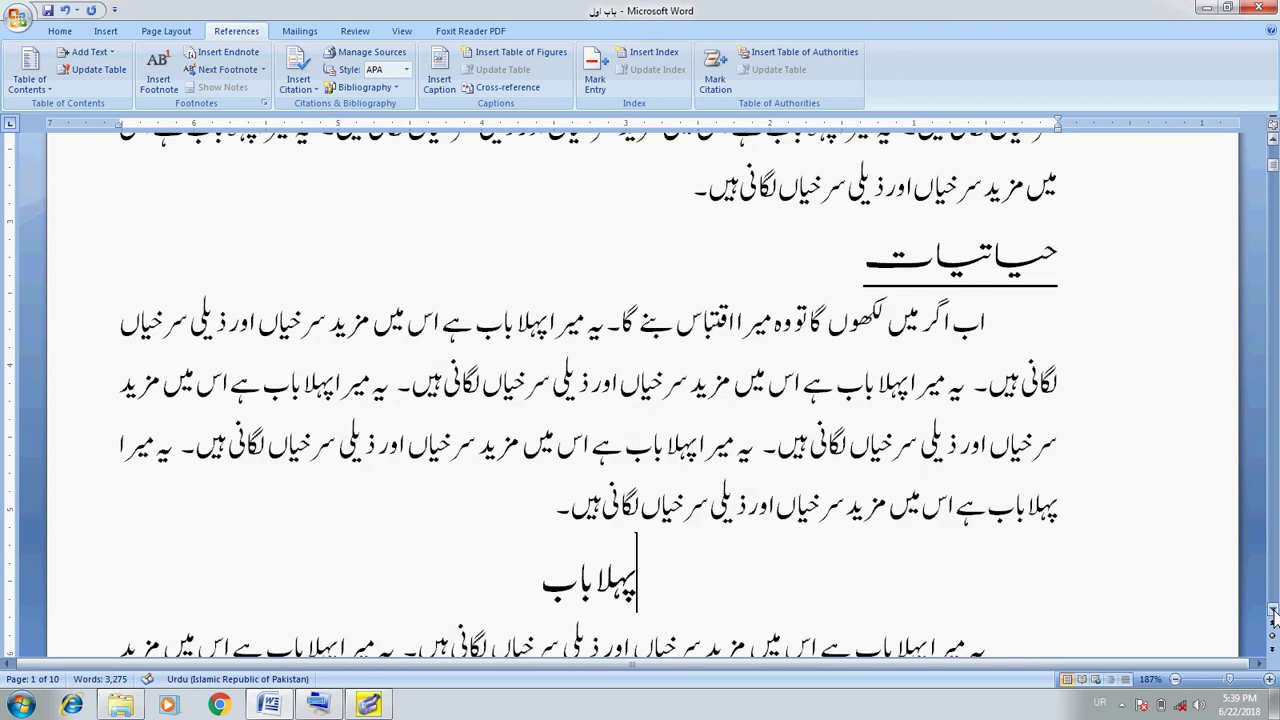
pyautogui.hotkey('shift', 'Down')
pyautogui.hotkey('shift', 'Right')
pyautogui.write('کیمیسٹ')
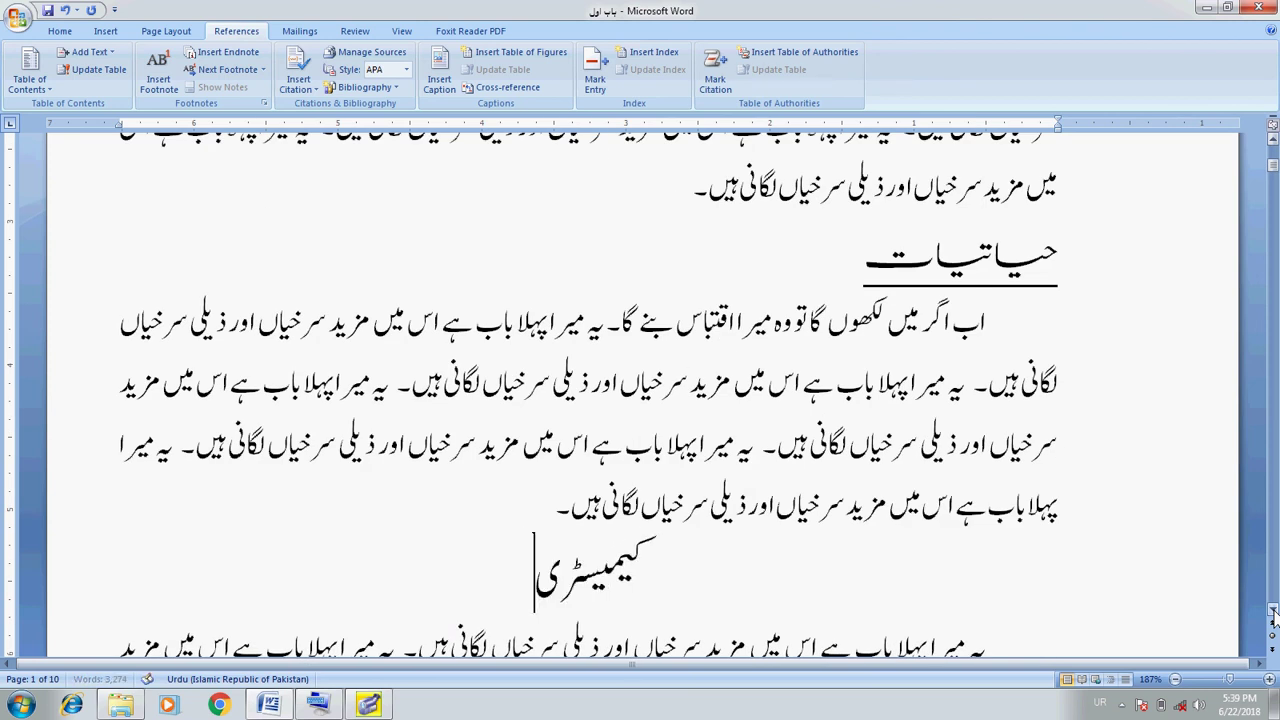
pyautogui.press('BackSpace')
pyautogui.press('BackSpace')
pyautogui.press('BackSpace')
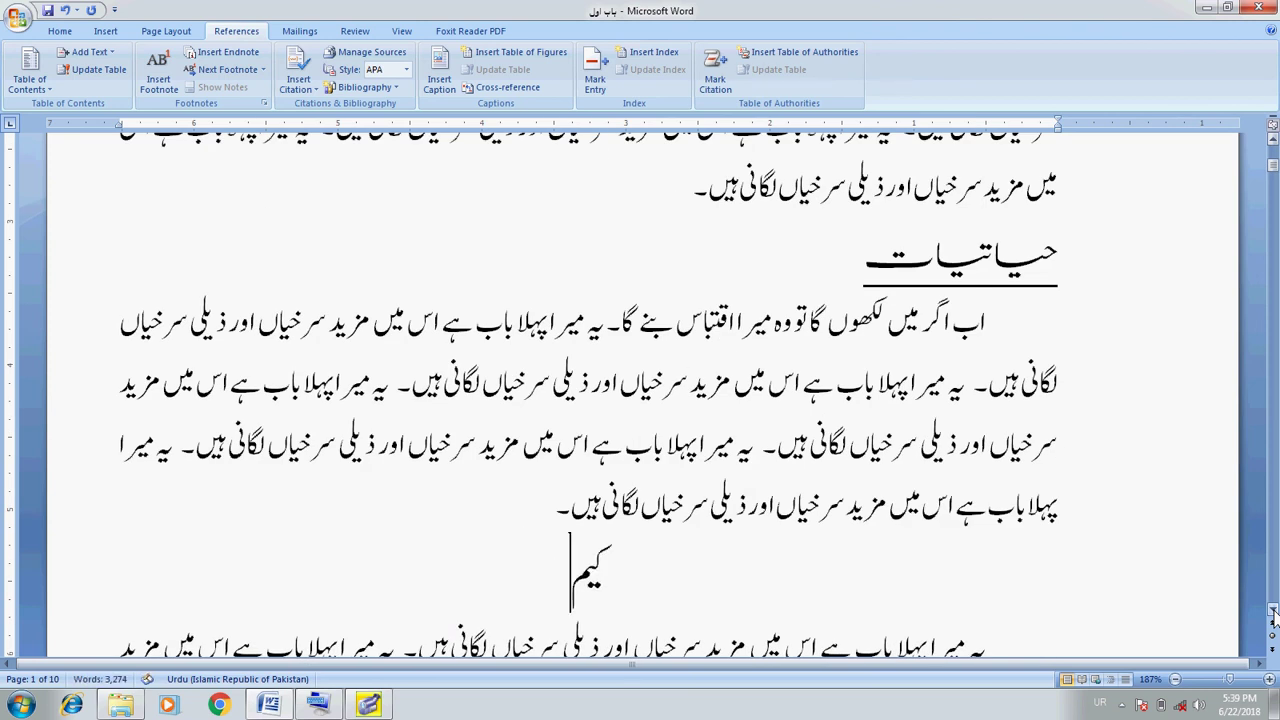
pyautogui.write('سٹری')
# Retitle the next کمپیوٹر heading as کیمیاء and move down to page 2
pyautogui.press('Down')
pyautogui.press('Down')
pyautogui.press('Down')
pyautogui.press('Down')
pyautogui.hotkey('shift', 'End')
pyautogui.hotkey('shift', 'Right')
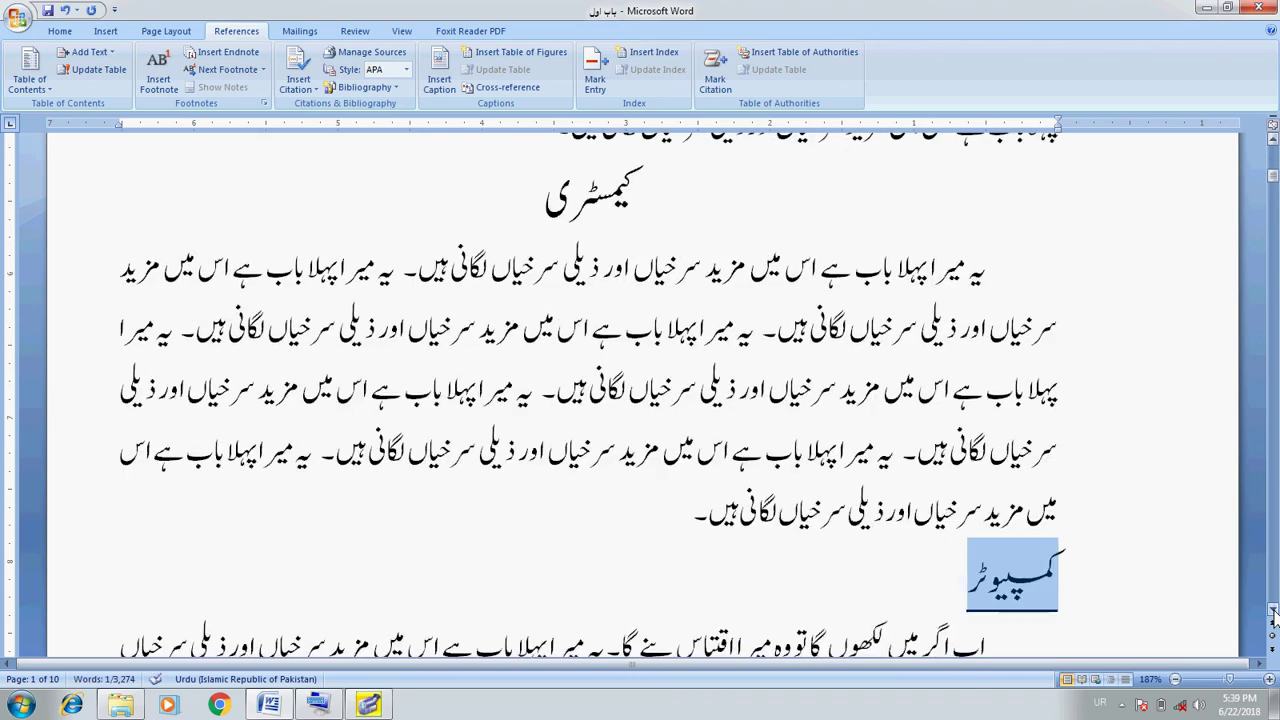
pyautogui.write('غ')
pyautogui.press('BackSpace')
pyautogui.write('کیمیاء')
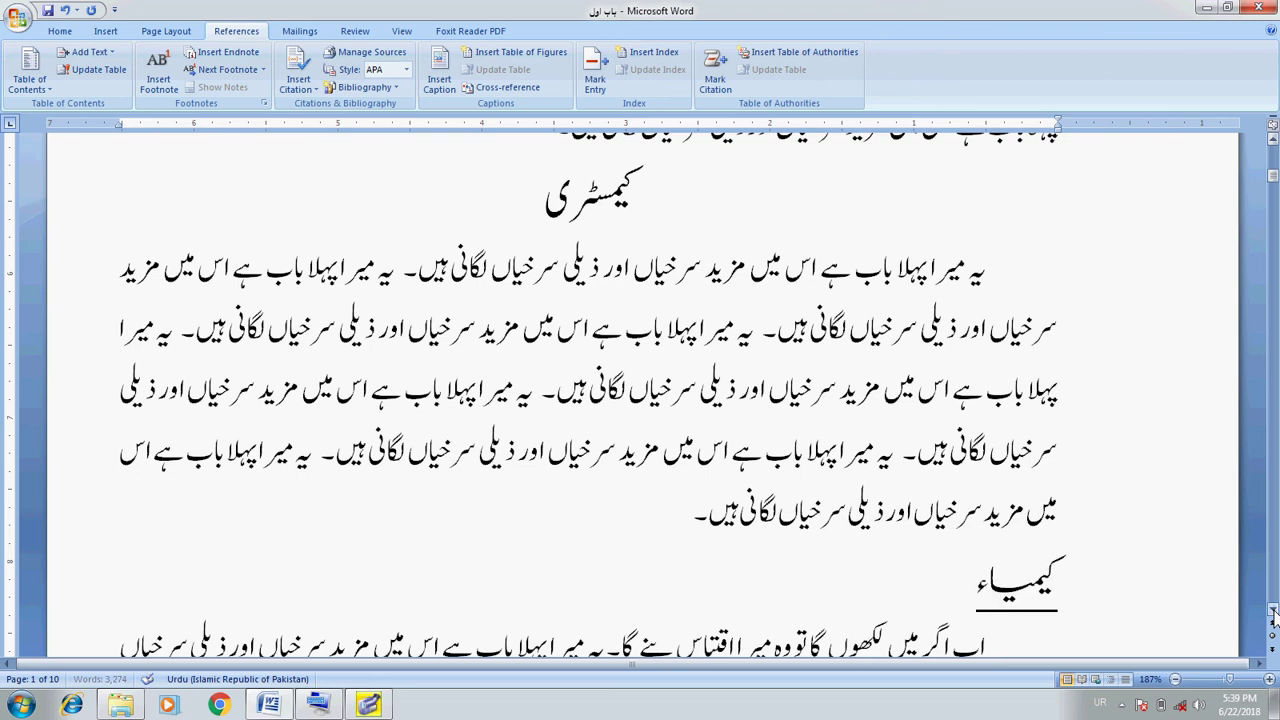
pyautogui.press('Down')
pyautogui.press('Down')
pyautogui.press('Down')
pyautogui.press('Down')
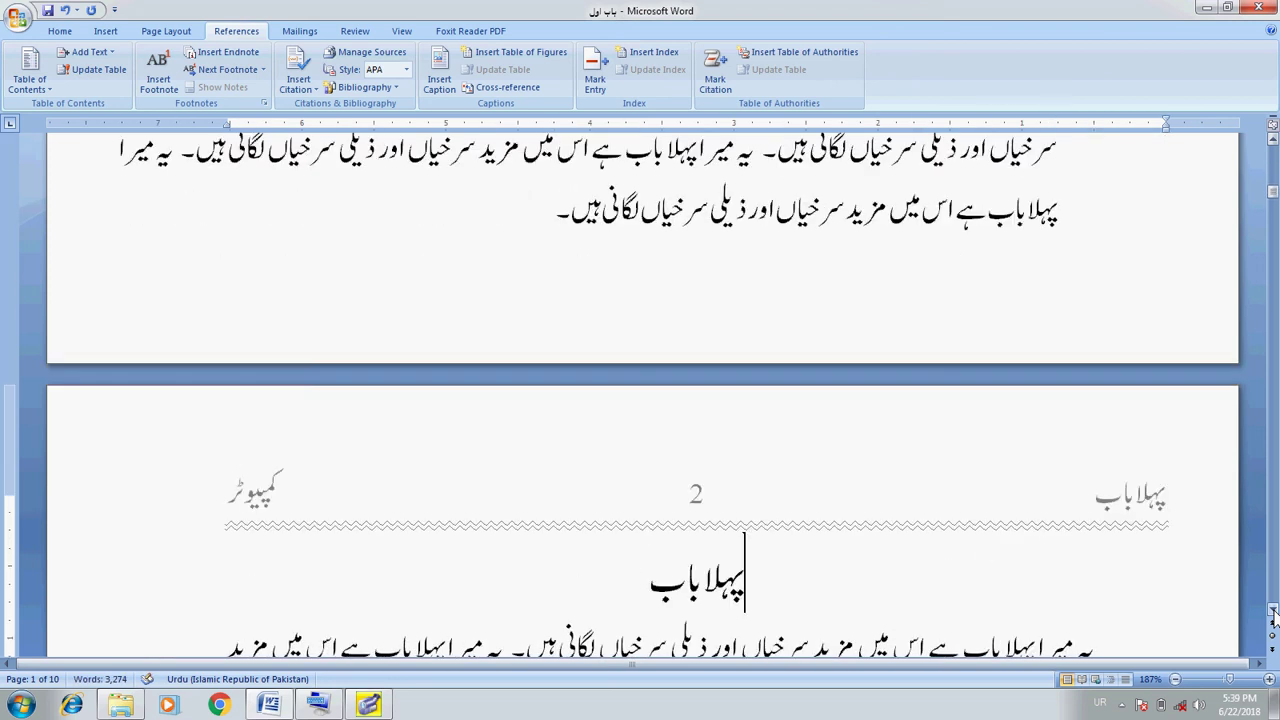
# Retitle the first two page-2 headings as فزکس and طبیعیات
pyautogui.hotkey('shift', 'End')
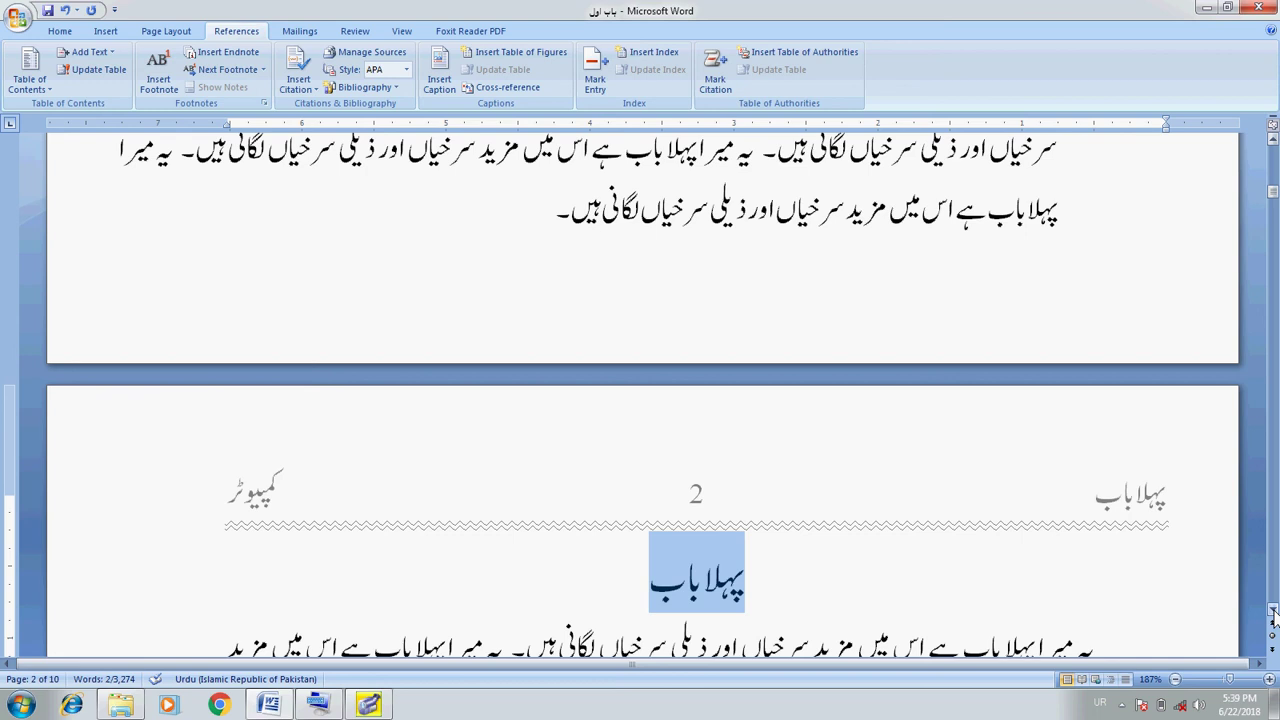
pyautogui.press('BackSpace')
pyautogui.write('زک')
pyautogui.press('BackSpace')
pyautogui.press('BackSpace')
pyautogui.write('فزکس')
pyautogui.press('Down')
pyautogui.press('Down')
pyautogui.press('Down')
pyautogui.press('Down')
pyautogui.hotkey('shift', 'End')
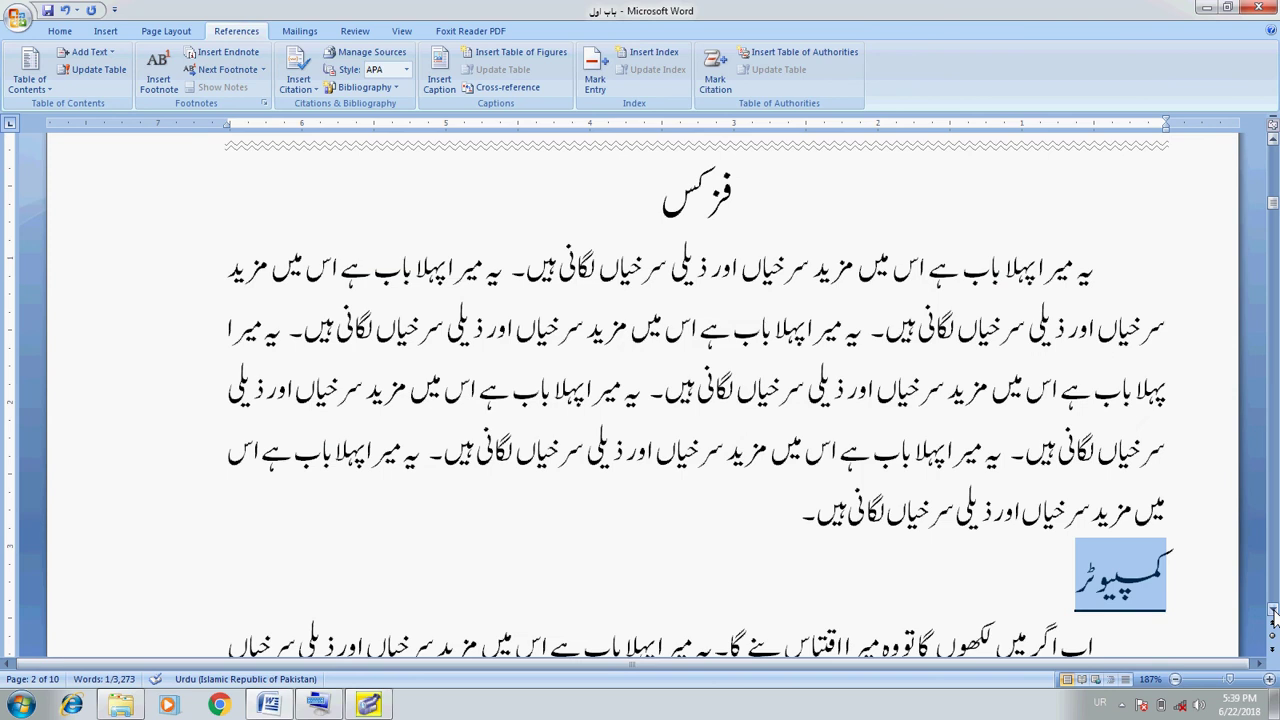
pyautogui.write('ط')
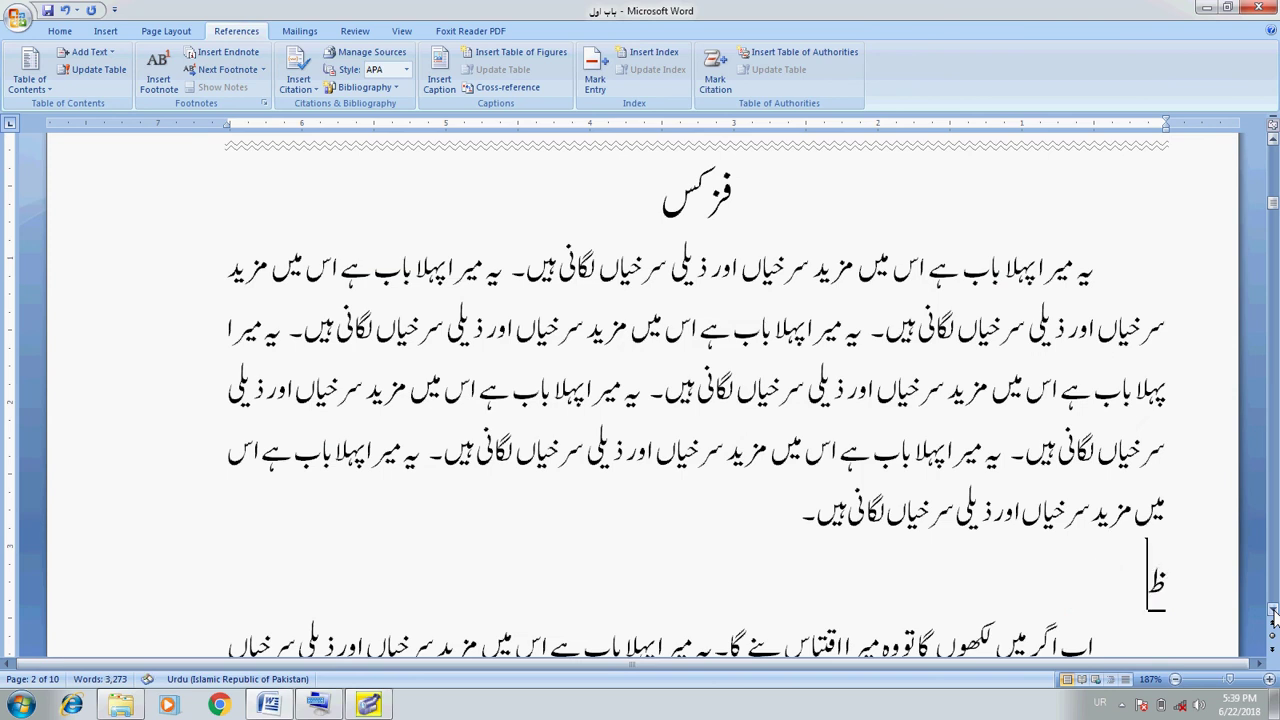
pyautogui.write('بیعیات')
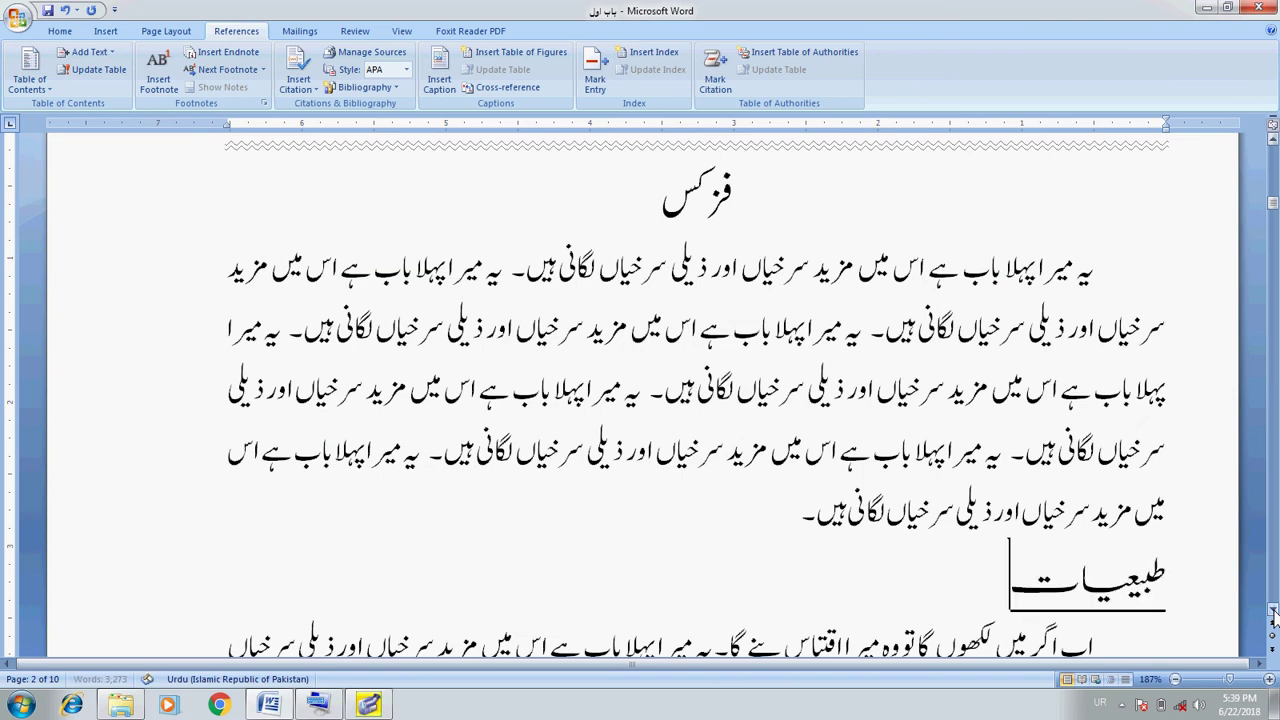
# Replace the next two page-2 headings with ریاضی and علم حس, then go to page 3
pyautogui.press('Down')
pyautogui.press('Down')
pyautogui.press('Down')
pyautogui.press('Down')
pyautogui.hotkey('shift', 'End')
pyautogui.hotkey('shift', 'Right')
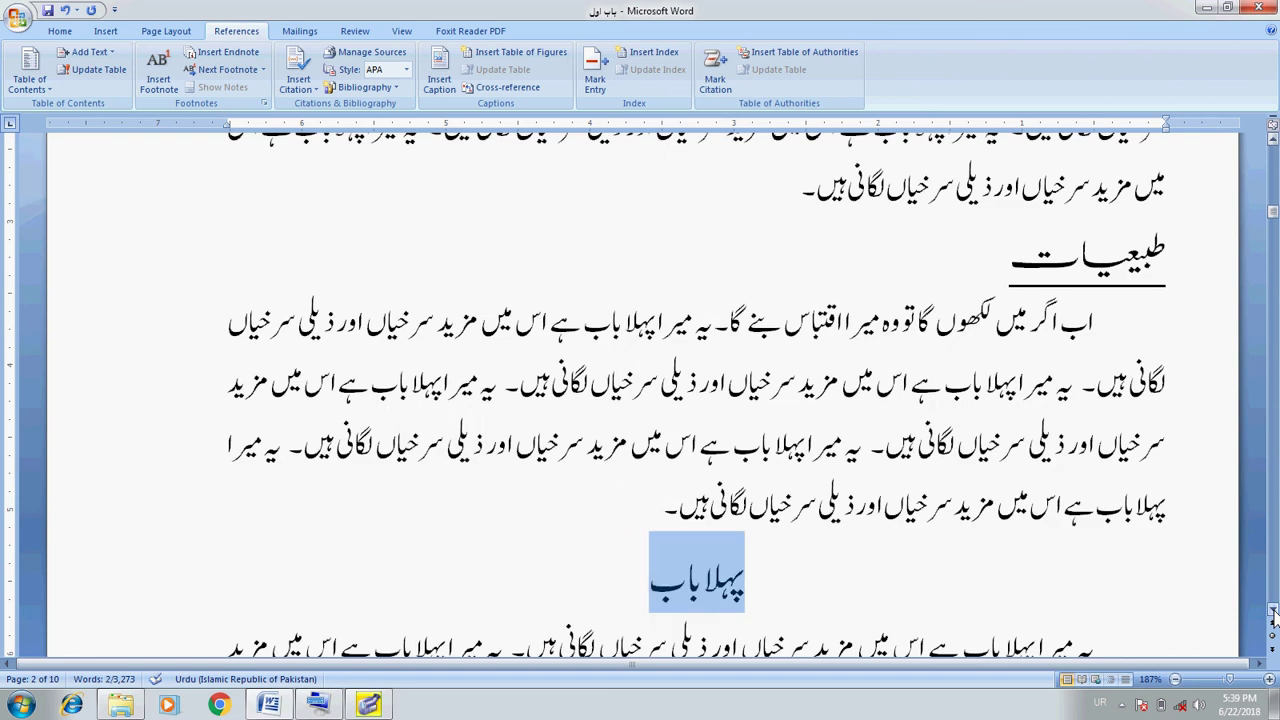
pyautogui.write('ریای')
pyautogui.press('BackSpace')
pyautogui.write('ضی')
pyautogui.press('Down')
pyautogui.press('Down')
pyautogui.press('Down')
pyautogui.press('Down')
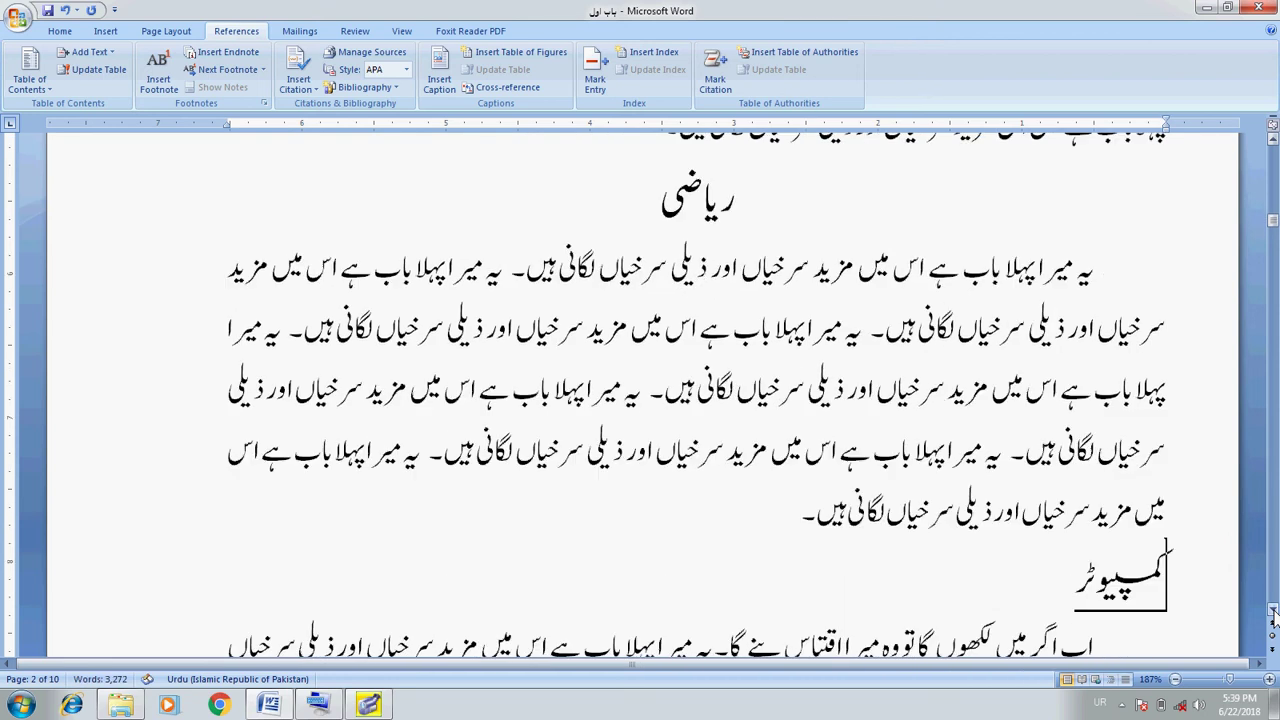
pyautogui.hotkey('shift', 'End')
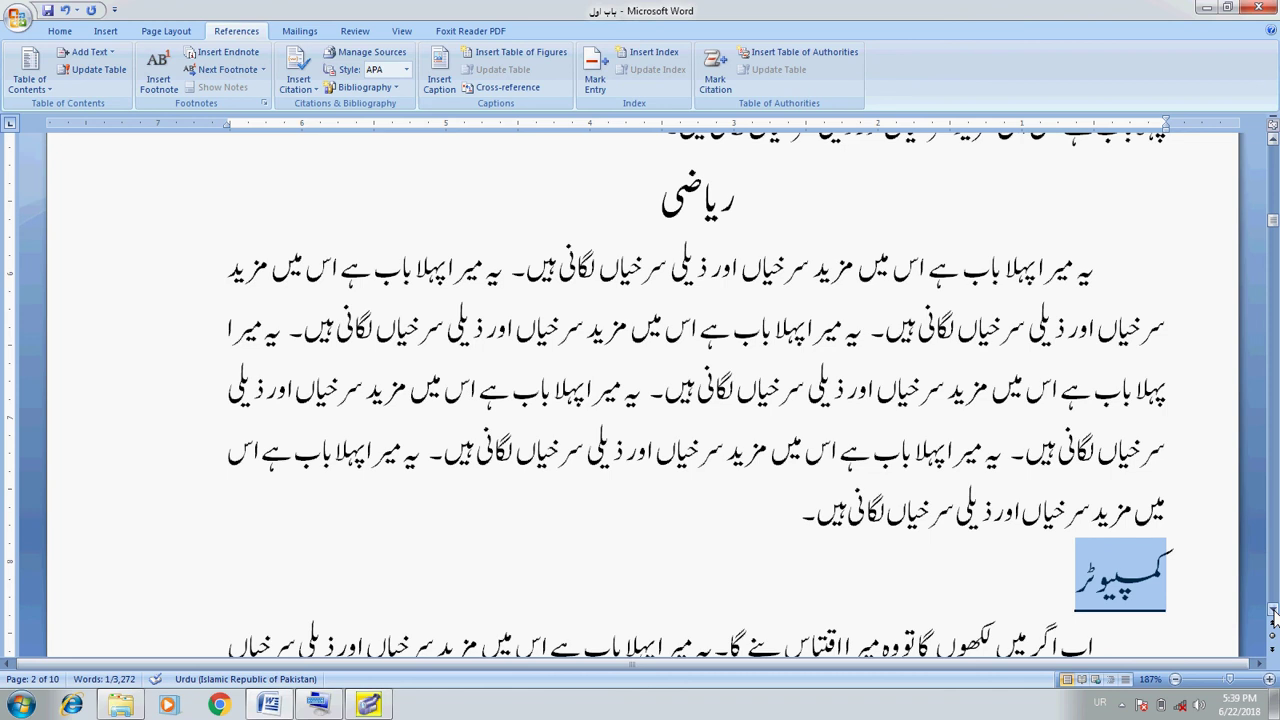
pyautogui.write('علم حس')
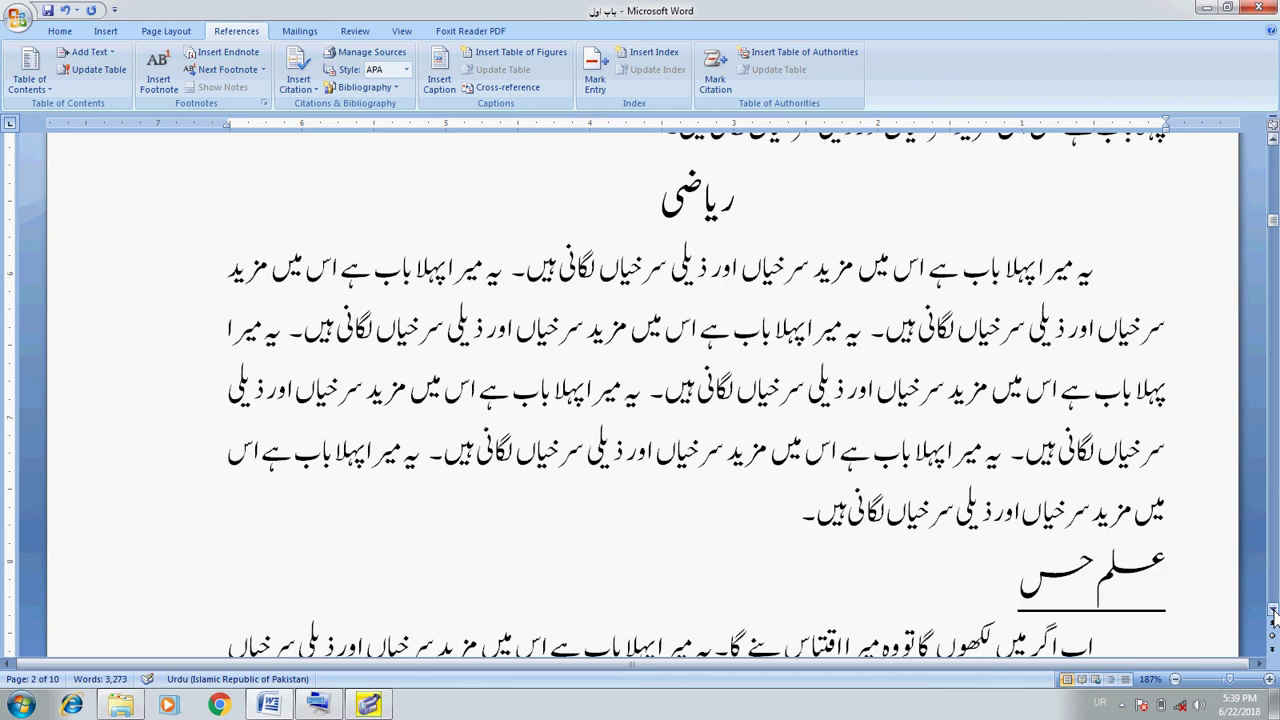
pyautogui.click(1273, 617)
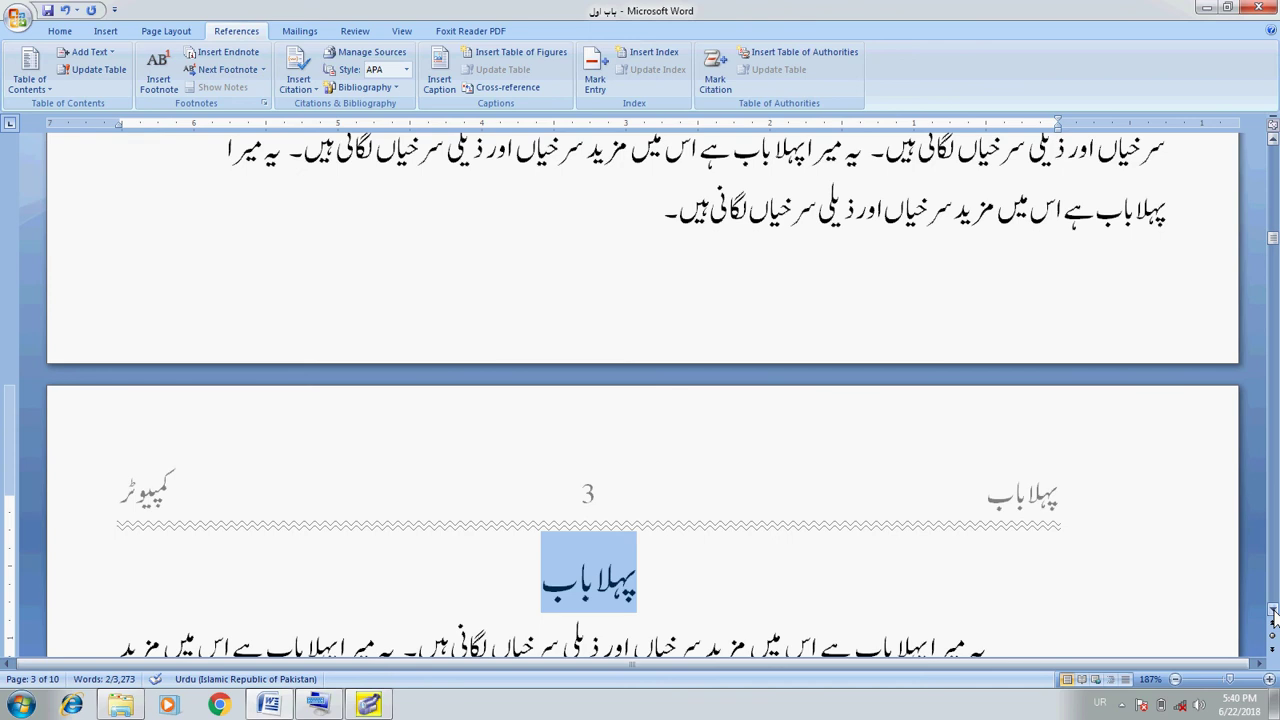
# Retitle the first page-3 headings as دینیات and اردو
pyautogui.write('یس')
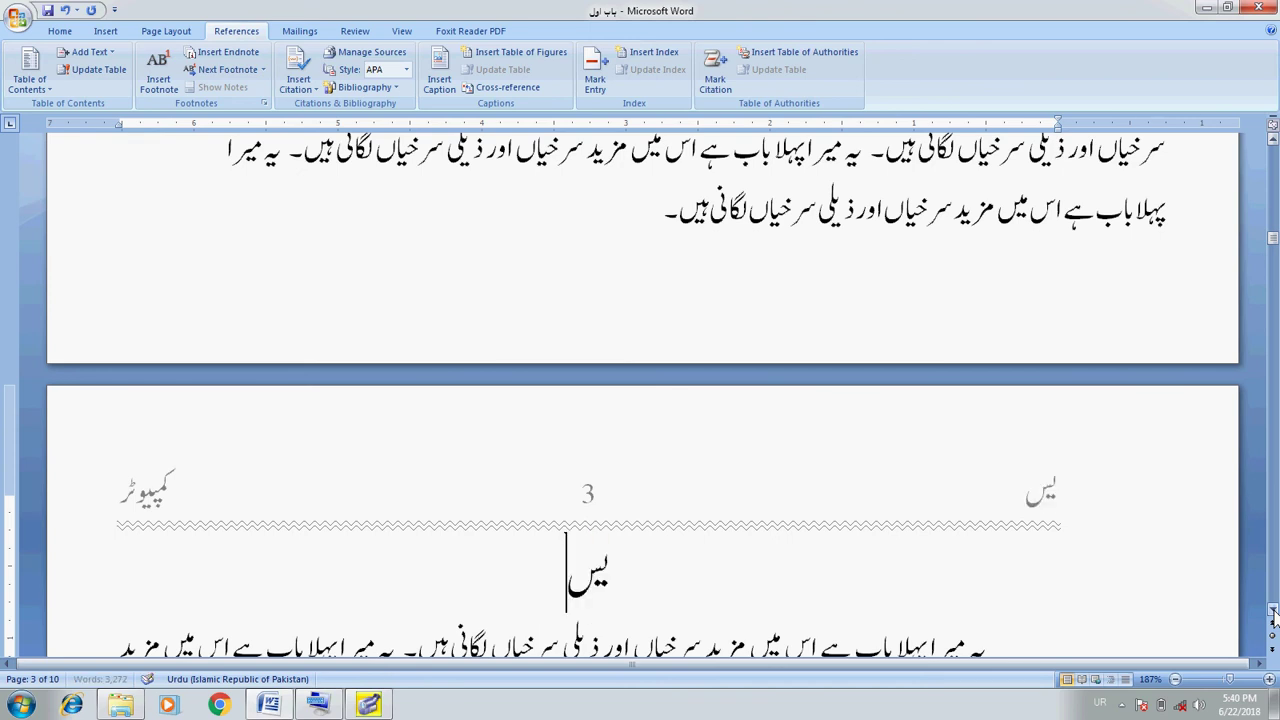
pyautogui.click(1273, 614)
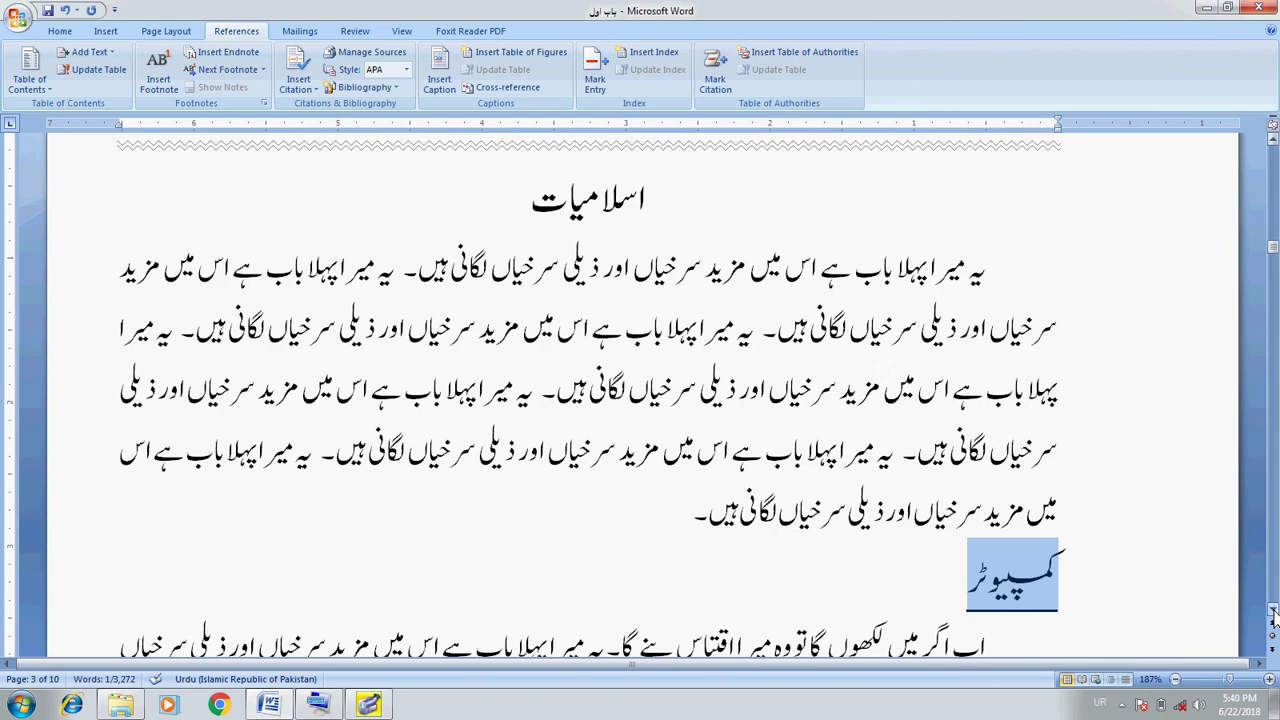
pyautogui.write('دینیات')
pyautogui.click(1273, 614)
pyautogui.click(1273, 614)
pyautogui.click(1273, 614)
pyautogui.hotkey('shift', 'End')
pyautogui.write('اردو')
# Replace the next کمپیوٹر heading with انگلش and select the پہلا باب heading on page 4
pyautogui.press('Left')
pyautogui.press('Down')
pyautogui.press('Down')
pyautogui.press('Down')
pyautogui.hotkey('shift', 'End')
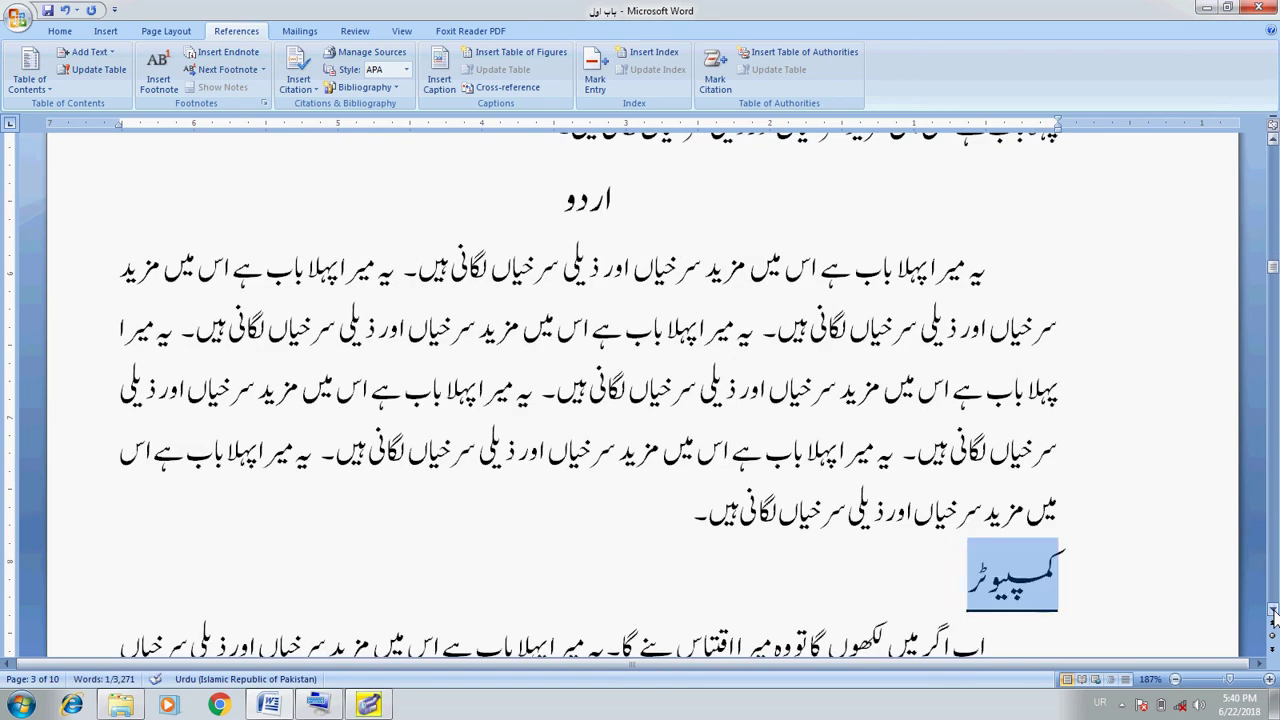
pyautogui.press('BackSpace')
pyautogui.write('انگلش')
pyautogui.press('Down')
pyautogui.press('Down')
pyautogui.press('Down')
pyautogui.press('Down')
pyautogui.hotkey('shift', 'End')
pyautogui.hotkey('shift', 'Right')
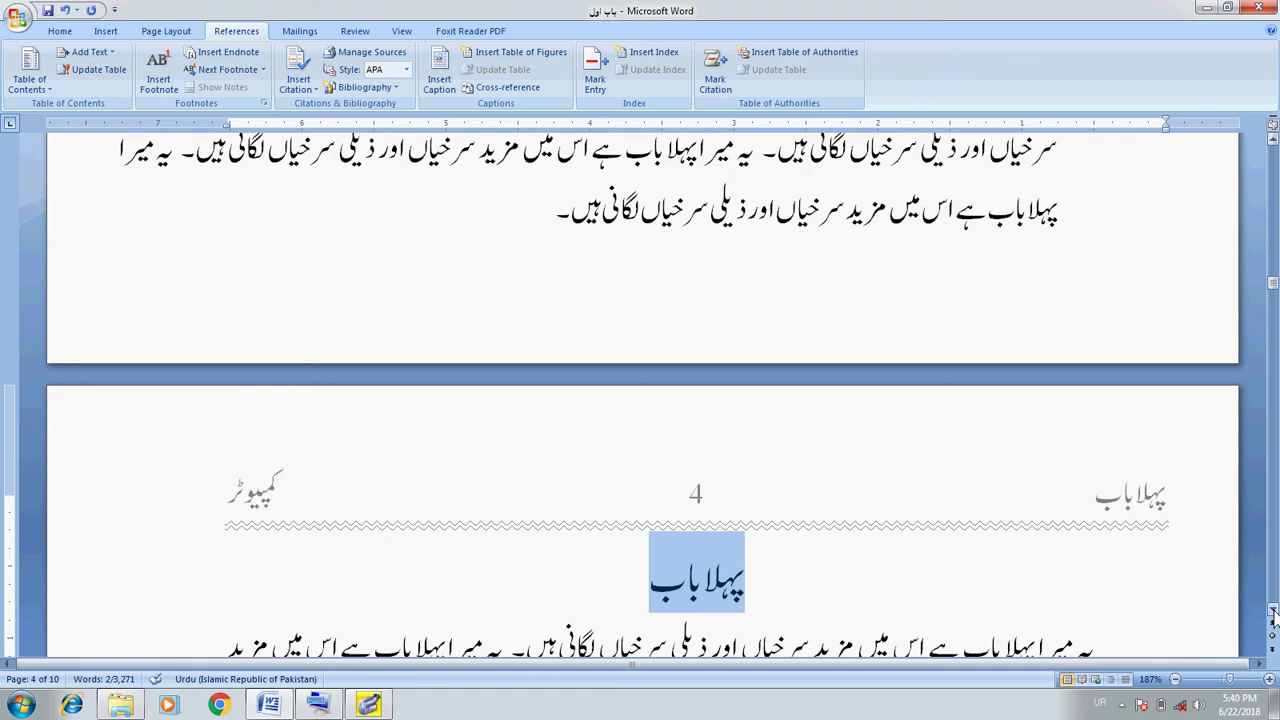
# Retitle the first two page-4 headings as خطاطی and خوش خطی
pyautogui.write('خطاطی')
pyautogui.click(1273, 608)
pyautogui.press('Down')
pyautogui.press('Down')
pyautogui.press('Down')
pyautogui.hotkey('shift', 'End')
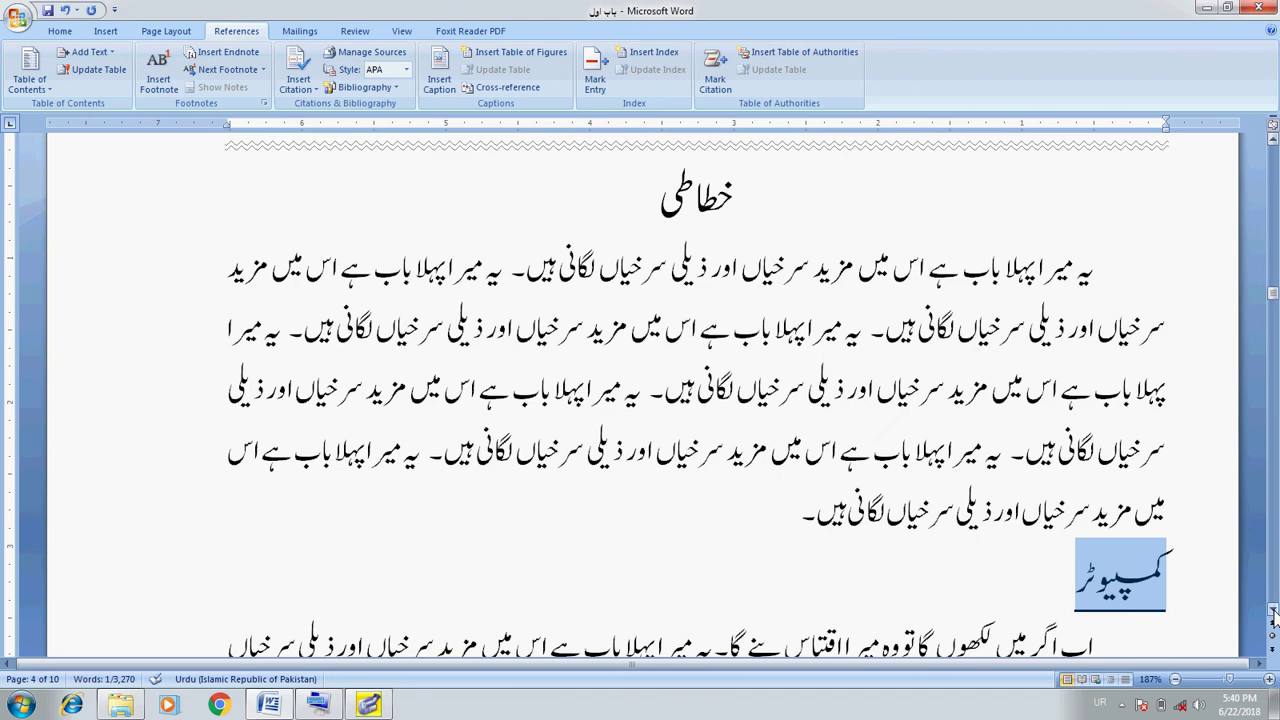
pyautogui.write('خوش خطی')
# Retitle the next two headings as تقریر and علم بیان, then move to page 5
pyautogui.click(1272, 610)
pyautogui.click(1272, 610)
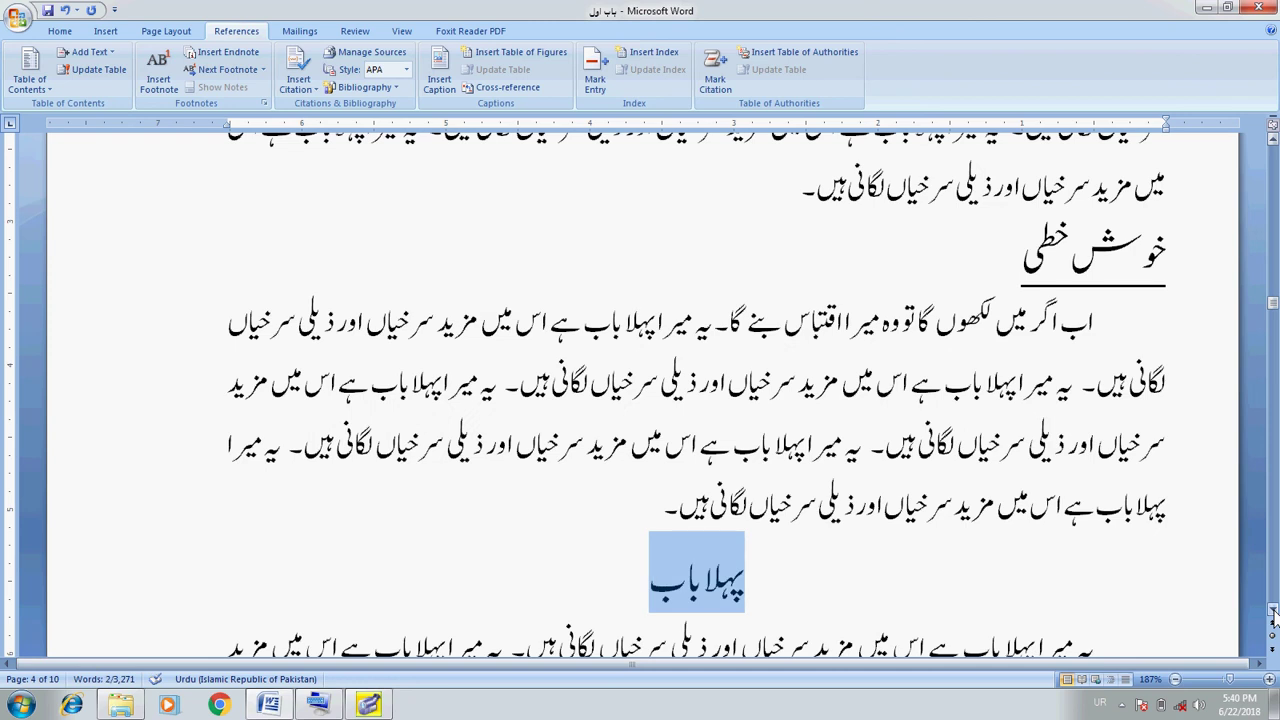
pyautogui.write('تقریر')
pyautogui.click(1273, 611)
pyautogui.press('Down')
pyautogui.press('Down')
pyautogui.press('Down')
pyautogui.hotkey('shift', 'End')
pyautogui.write('علم بیان')
pyautogui.press('Down')
pyautogui.press('Down')
pyautogui.press('Down')
pyautogui.press('Down')
pyautogui.press('Down')
pyautogui.hotkey('shift', 'End')
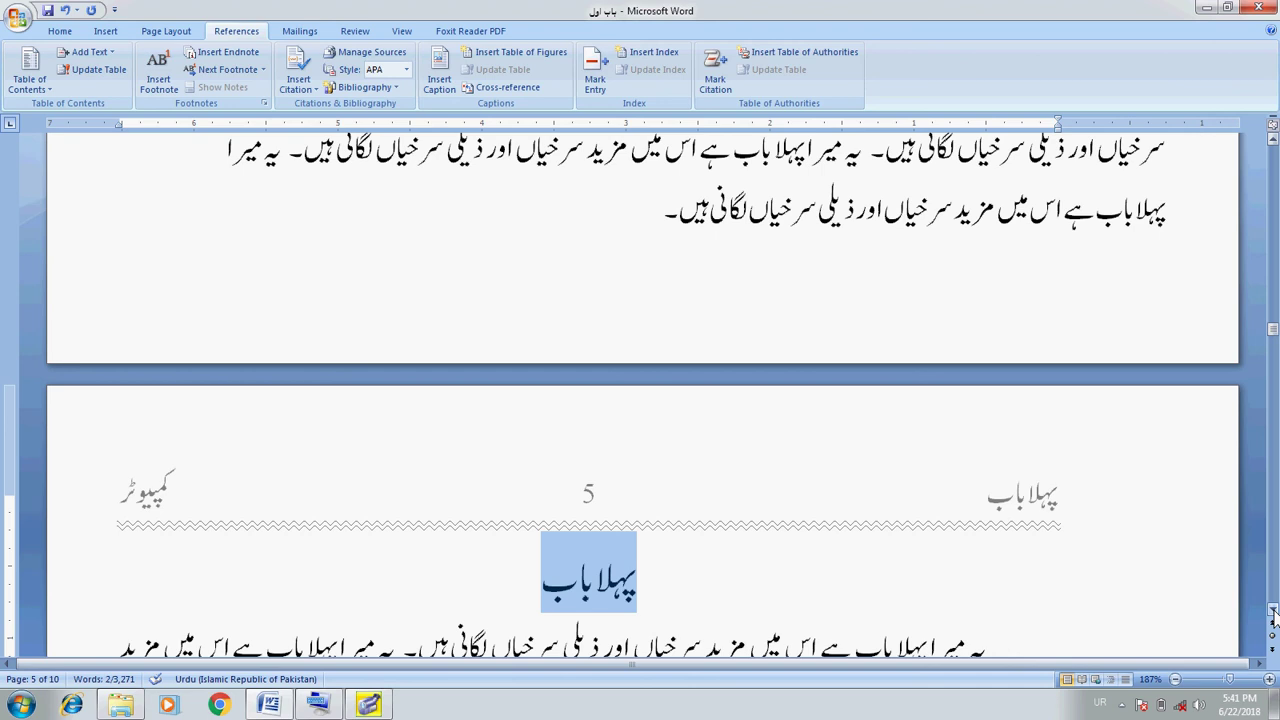
# Select everything from the page-5 heading to the end and delete it, leaving five pages
pyautogui.hotkey('ctrl', 'shift', 'Down')
pyautogui.hotkey('ctrl', 'shift', 'Down')
pyautogui.hotkey('ctrl', 'shift', 'Down')
pyautogui.hotkey('ctrl', 'shift', 'Down')
pyautogui.scroll(-10, 1272, 615)
pyautogui.scroll(-10, 1272, 615)
pyautogui.scroll(-10, 1272, 615)
pyautogui.scroll(-10, 1272, 615)
pyautogui.scroll(-10, 1272, 615)
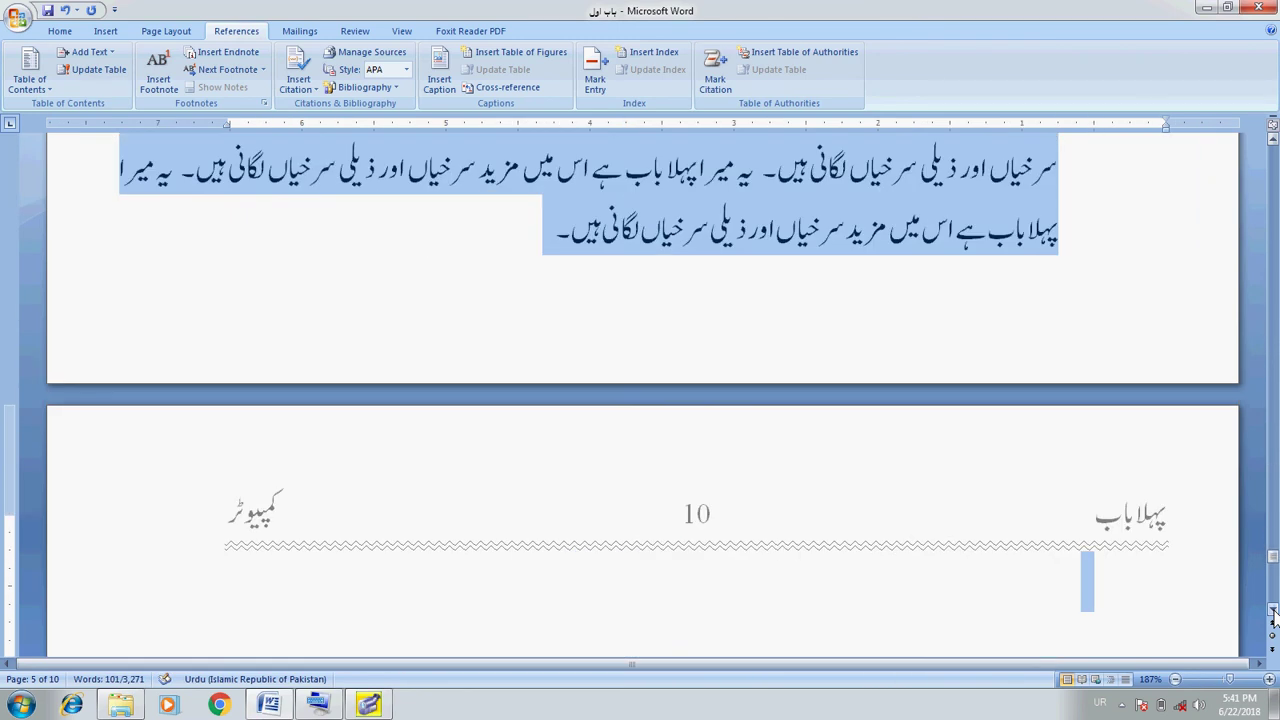
pyautogui.press('Delete')
# Jump back to the start of the document and open the Insert tab's Table menu
pyautogui.scroll(3, 1272, 615)
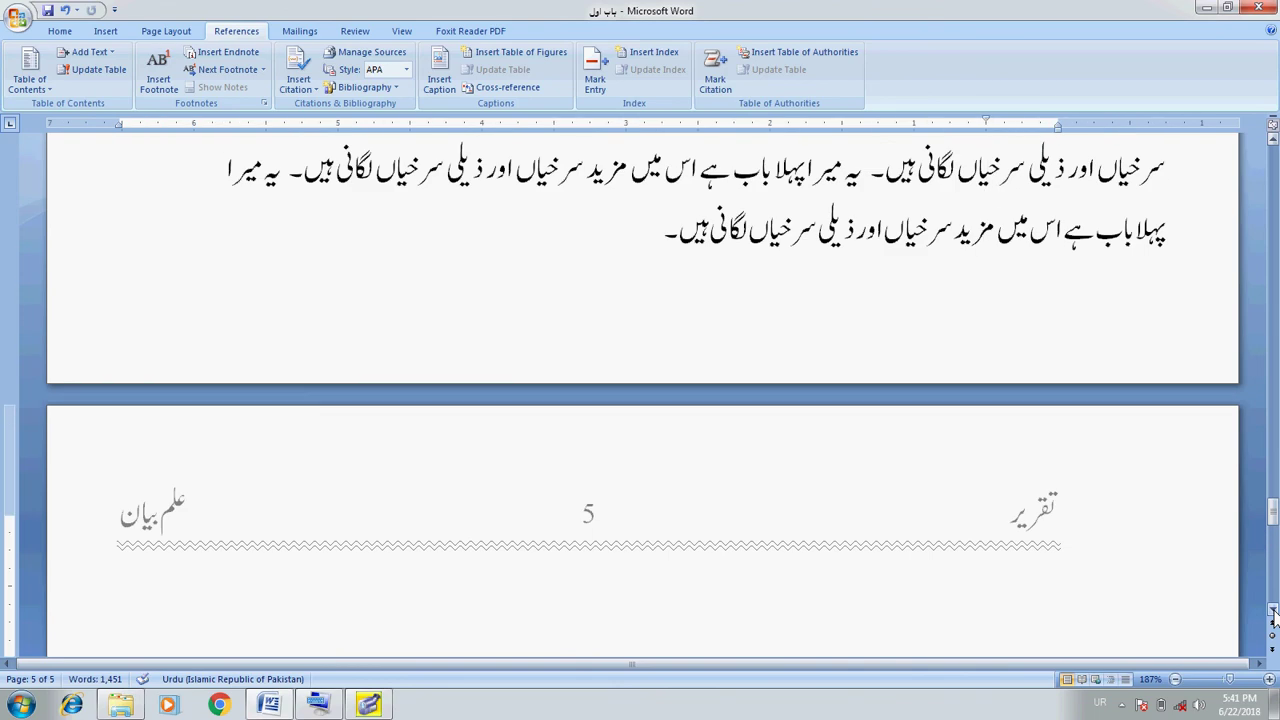
pyautogui.hotkey('ctrl', 'Home')
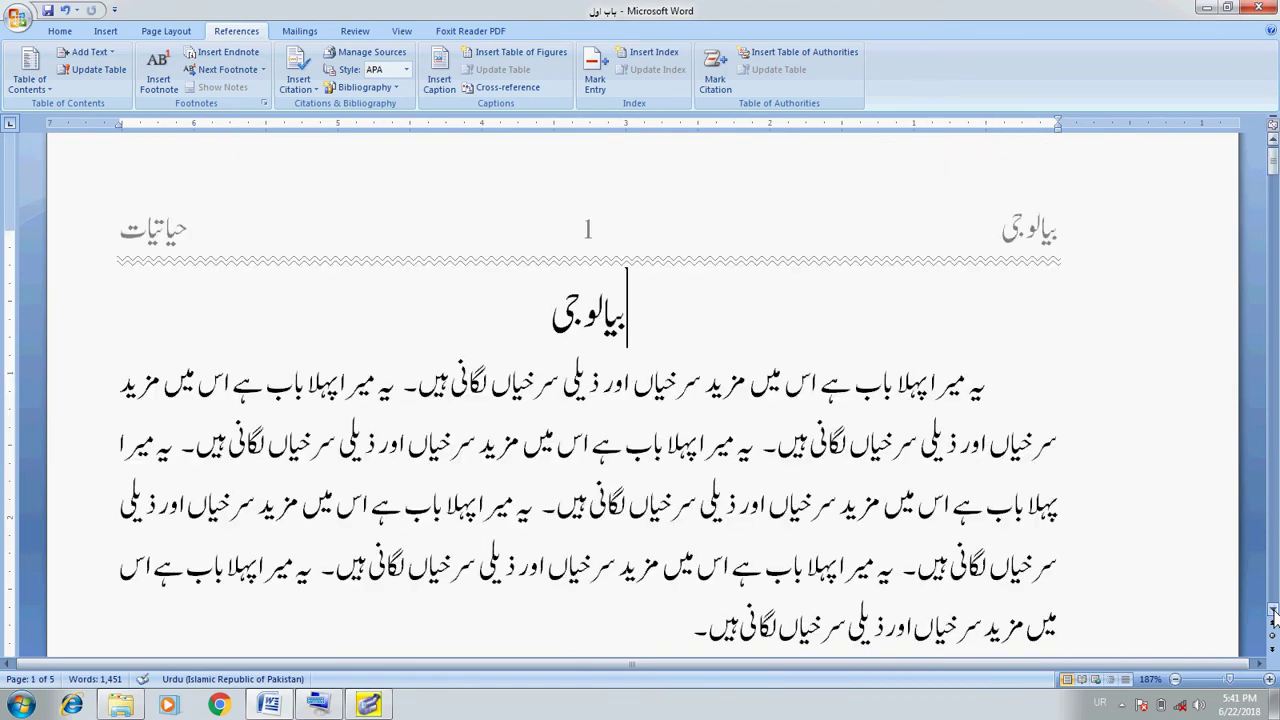
pyautogui.hotkey('ctrl', 'Down')
pyautogui.moveTo(1273, 610); pyautogui.dragTo(1273, 610)
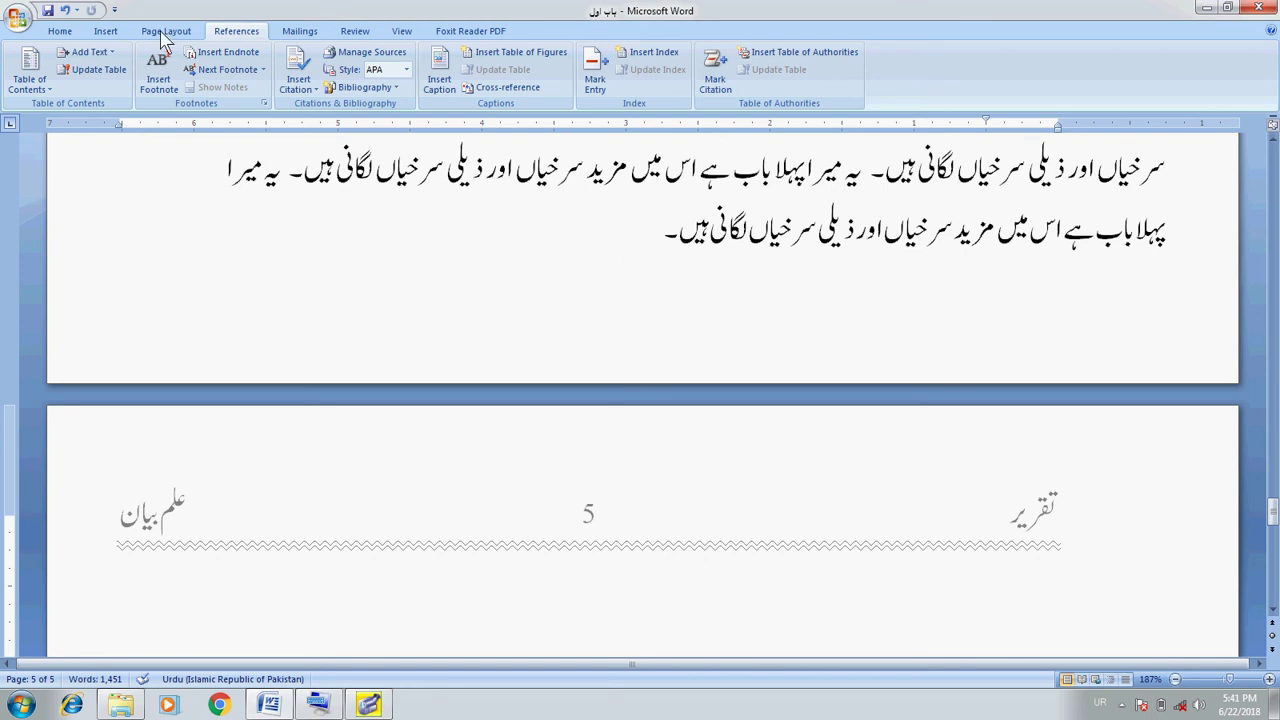
pyautogui.click(105, 31)
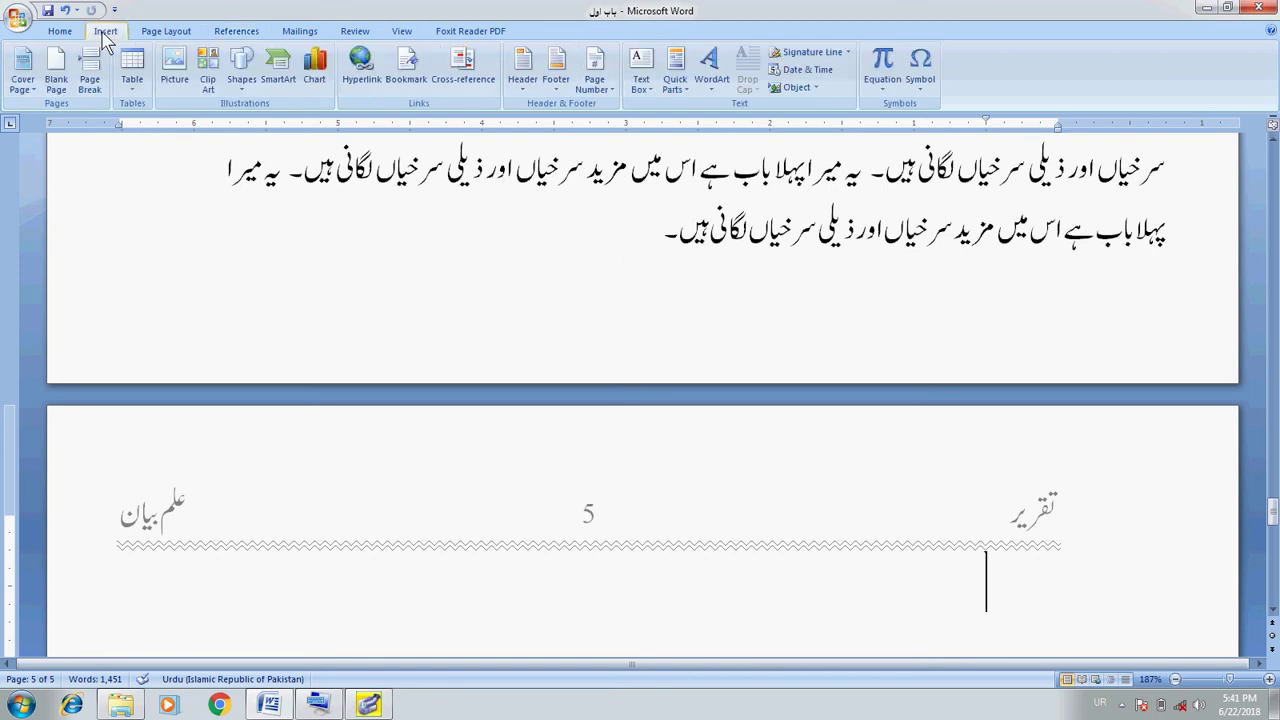
pyautogui.click(131, 92)
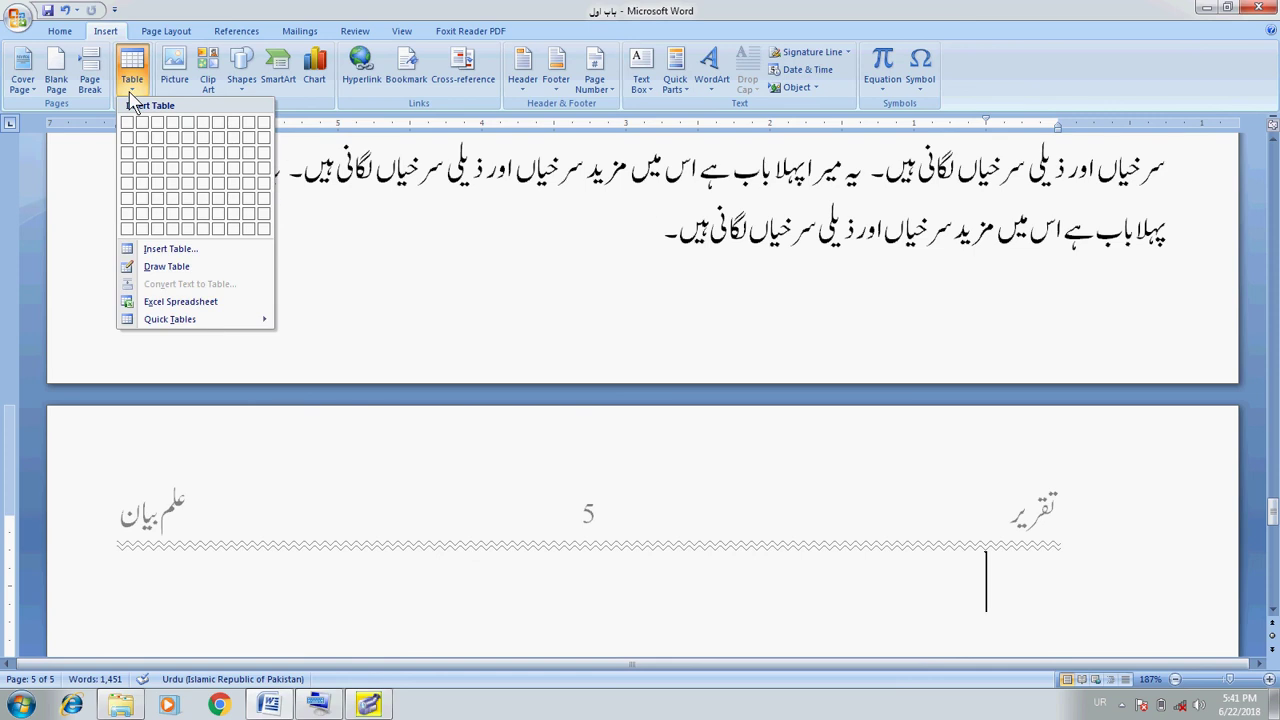
# Preview Quick Tables and Quick Parts without inserting, then switch through Home to the References tab
pyautogui.click(208, 325)
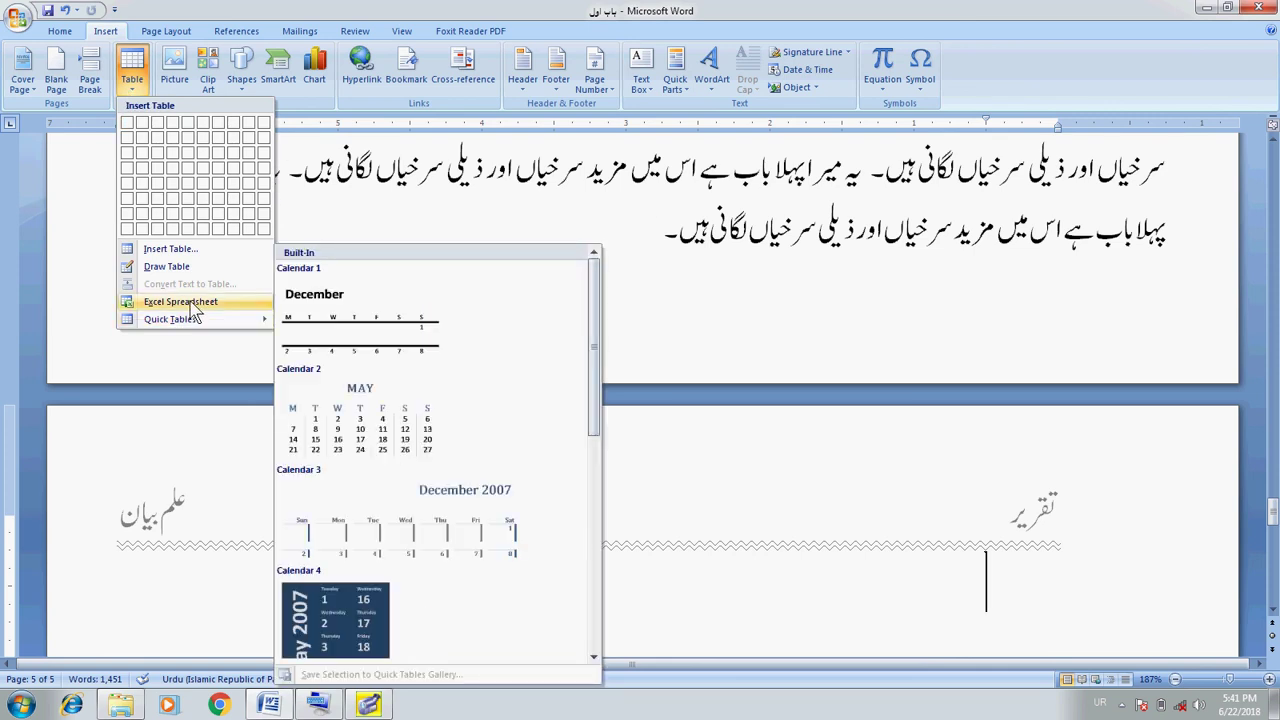
pyautogui.click(614, 10)
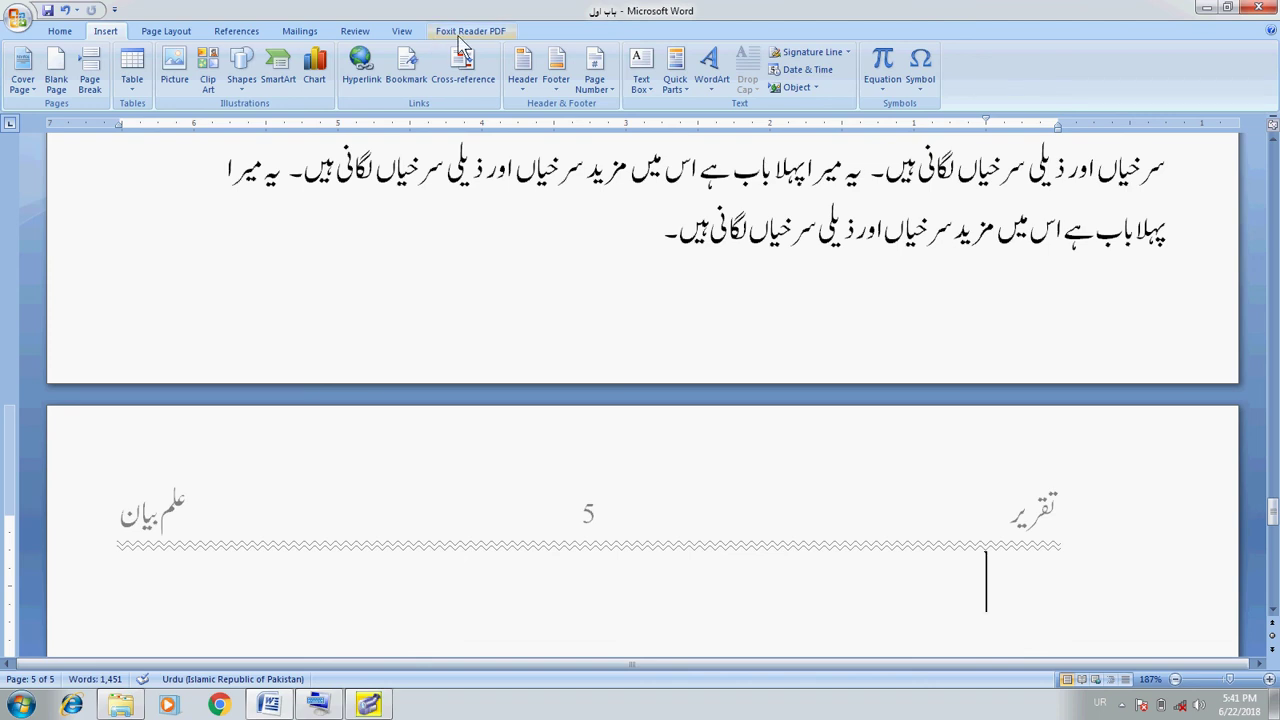
pyautogui.click(677, 95)
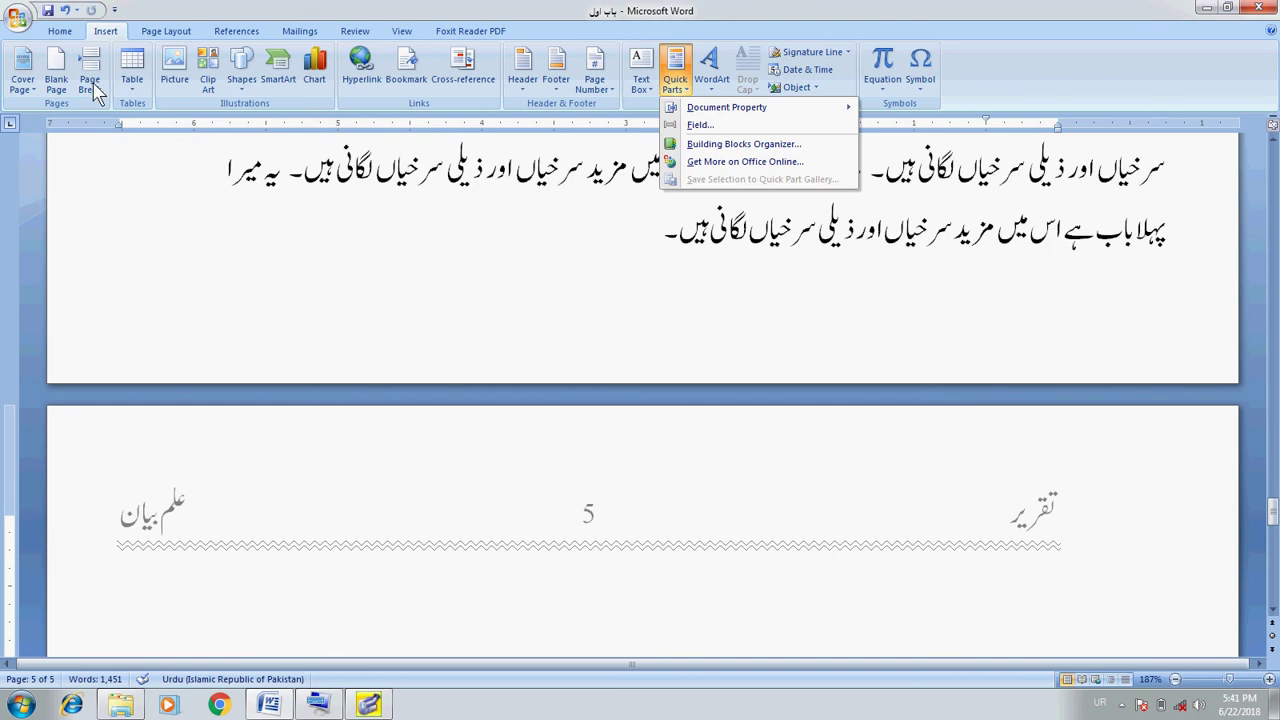
pyautogui.click(61, 33)
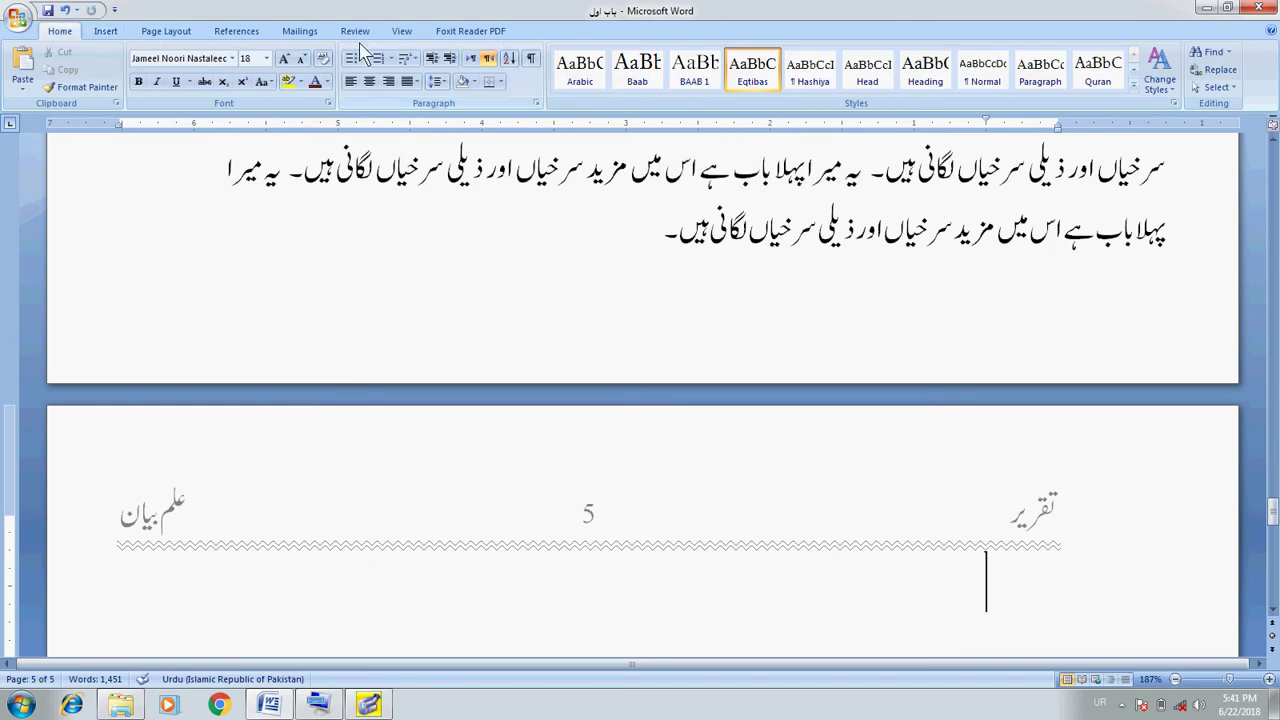
pyautogui.click(240, 36)
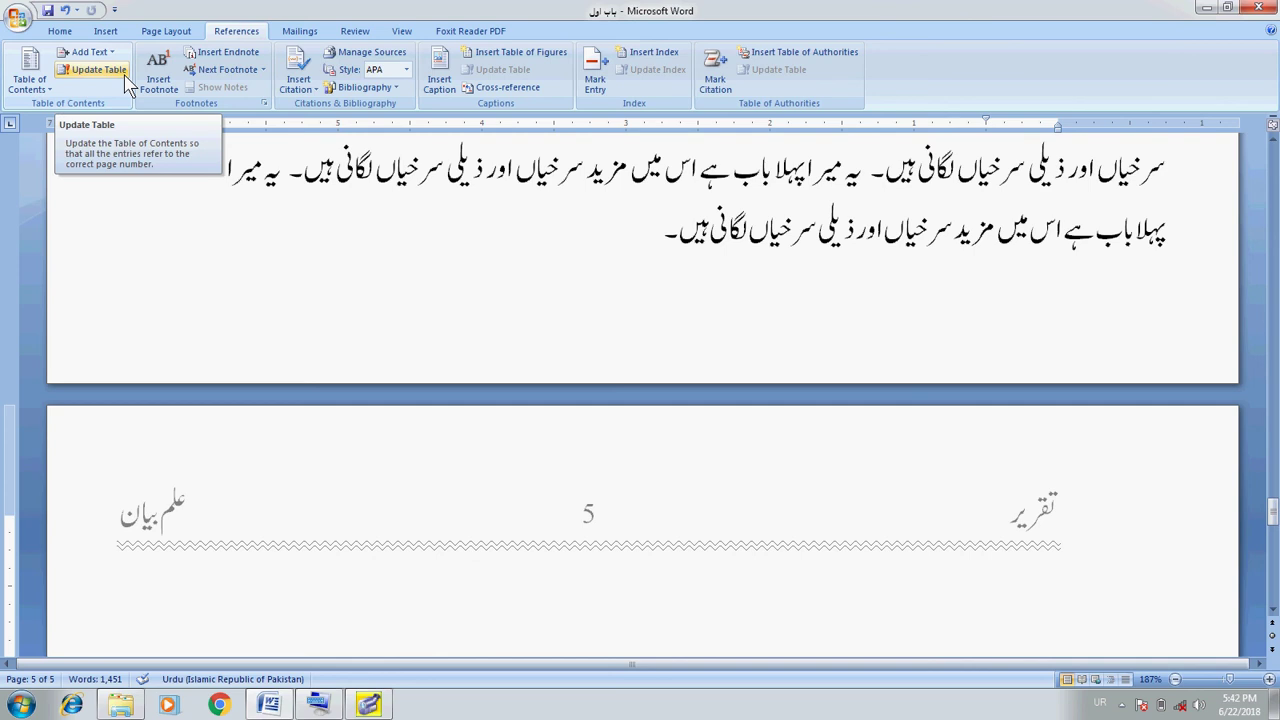
# Start a custom table of contents with dotted tab leader and From template format, then open its Options
pyautogui.click(49, 93)
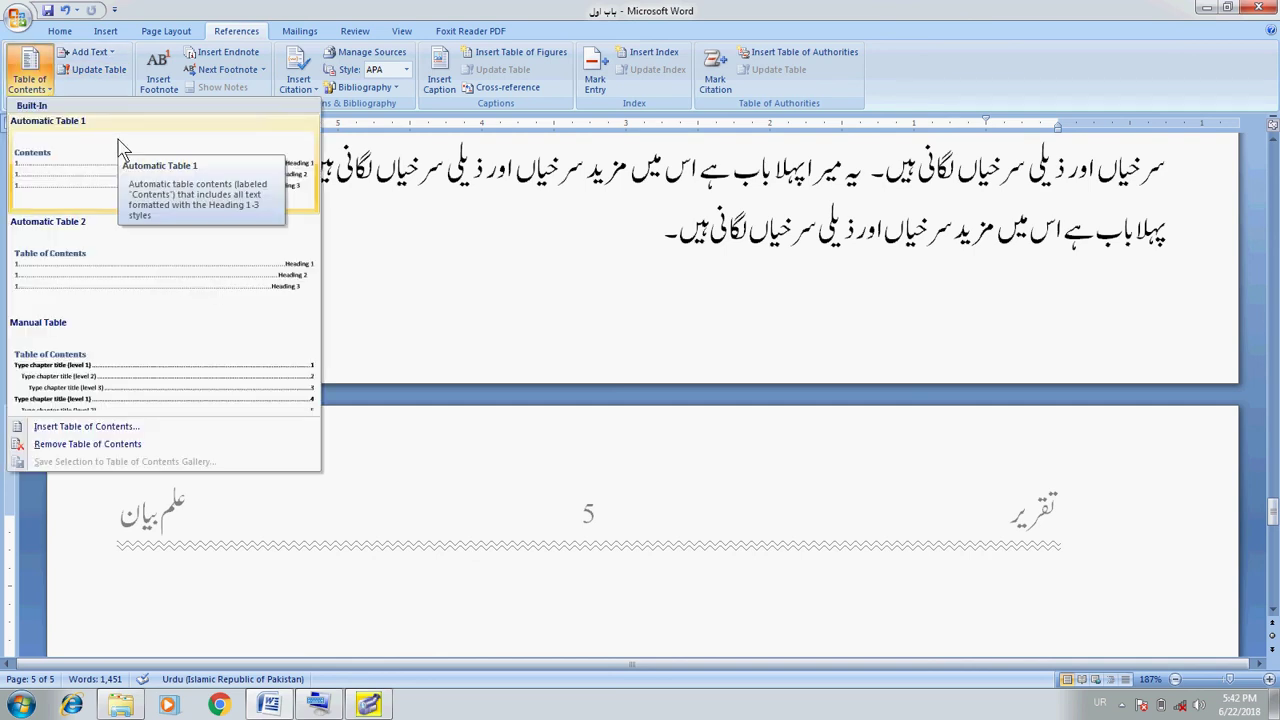
pyautogui.click(164, 432)
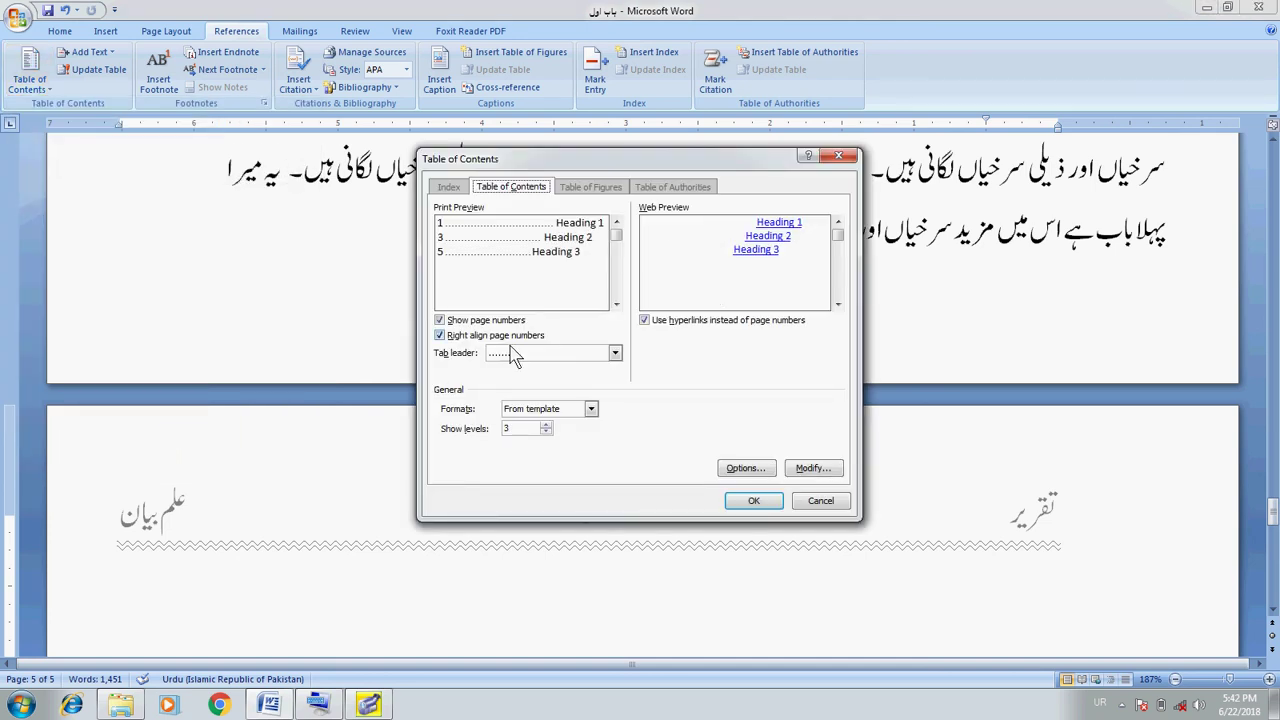
pyautogui.click(614, 353)
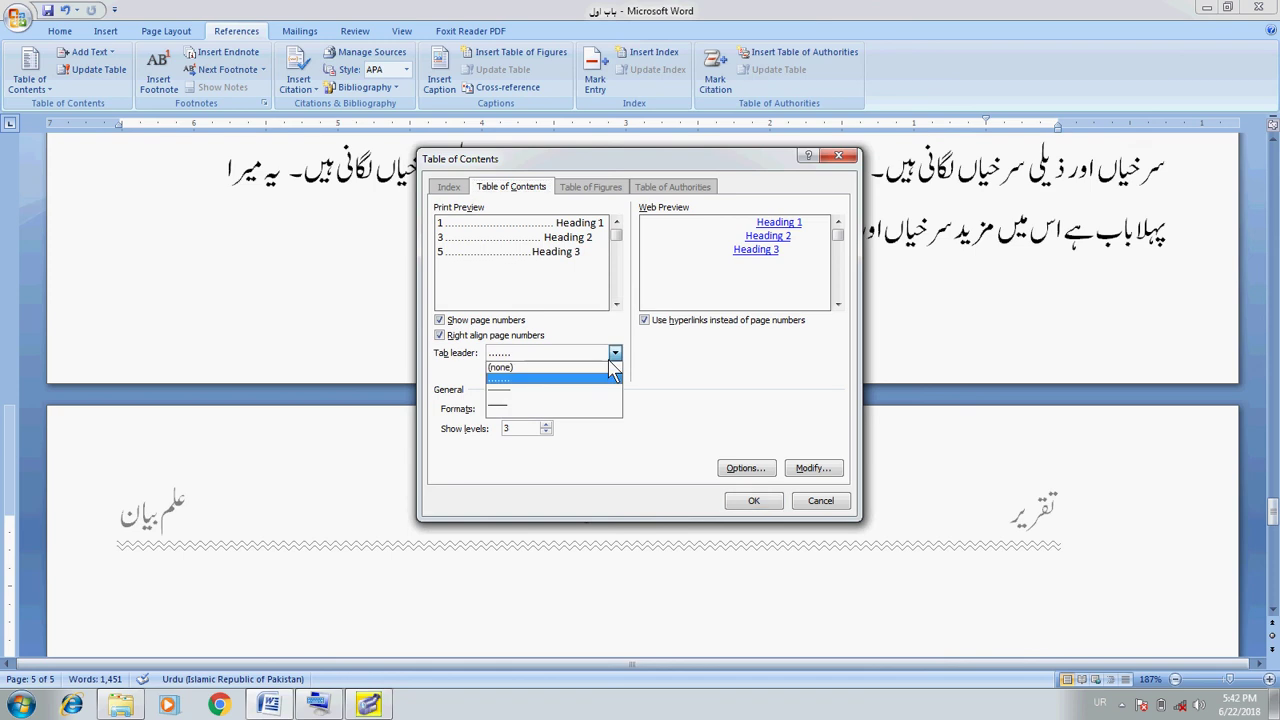
pyautogui.click(705, 386)
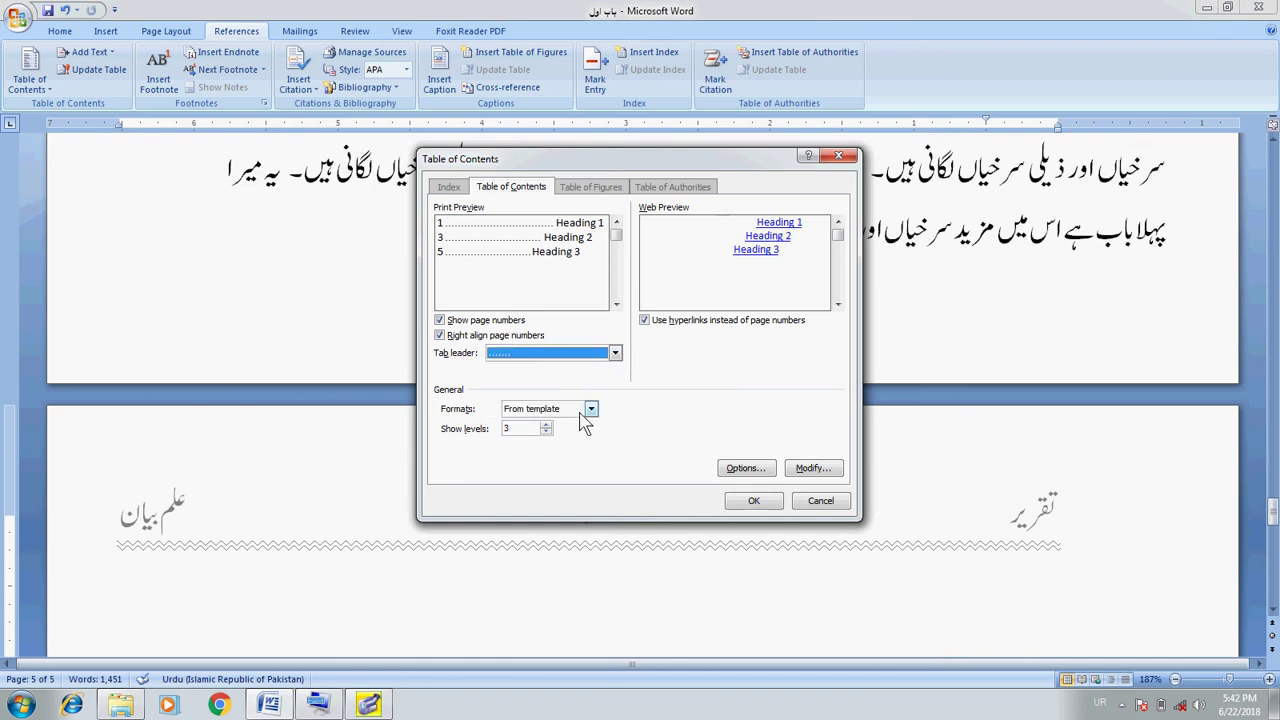
pyautogui.click(591, 409)
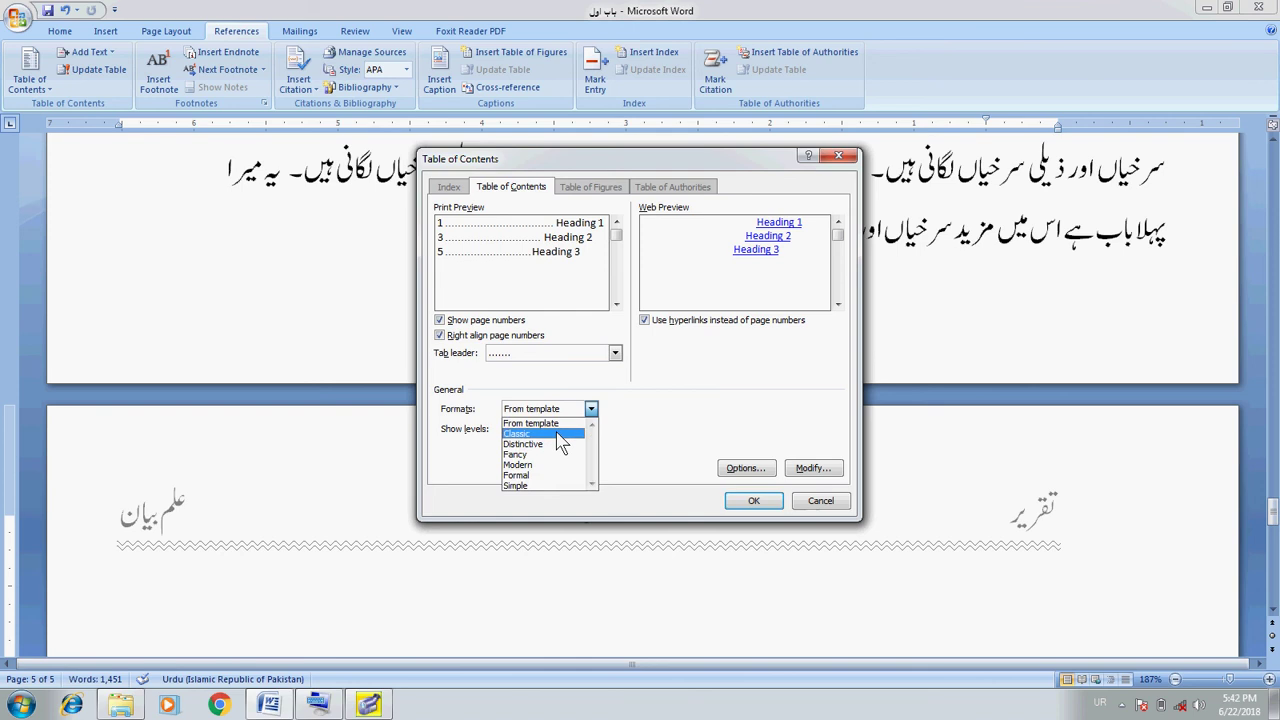
pyautogui.click(573, 424)
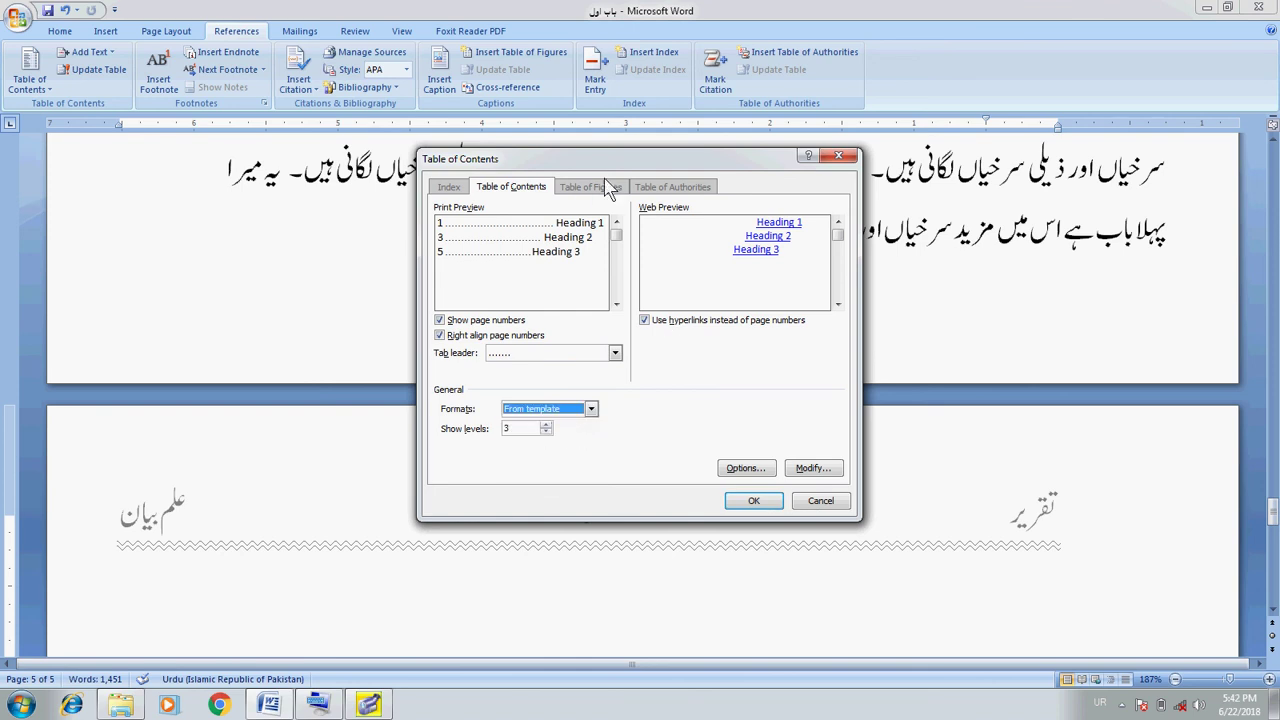
pyautogui.click(758, 470)
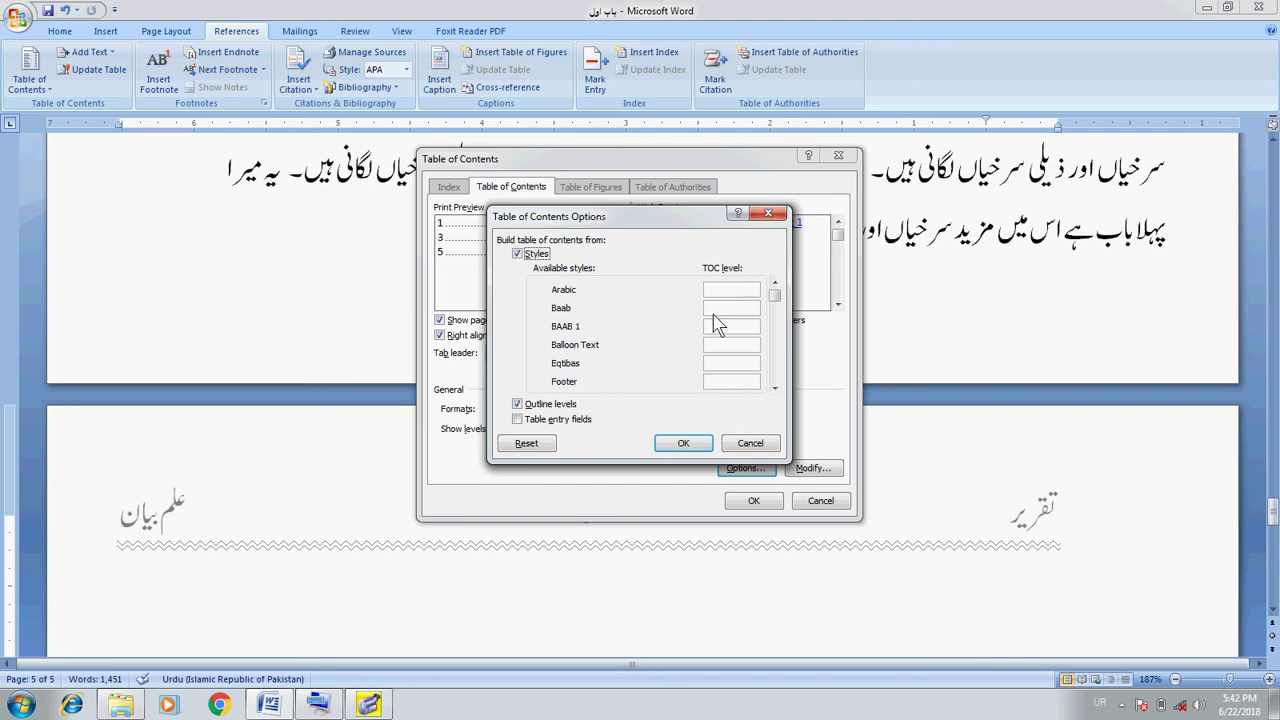
# Try entering TOC levels for Baab and BAAB 1, dismissing the invalid-number warnings
pyautogui.click(725, 309)
pyautogui.click(731, 329)
pyautogui.press('Return')
pyautogui.click(731, 331)
pyautogui.write('۱')
pyautogui.press('Return')
pyautogui.click(731, 333)
# Give BAAB 1 and Eqtibas TOC level 9 after the out-of-range value 10 is rejected
pyautogui.write('1')
pyautogui.press('BackSpace')
pyautogui.write('10')
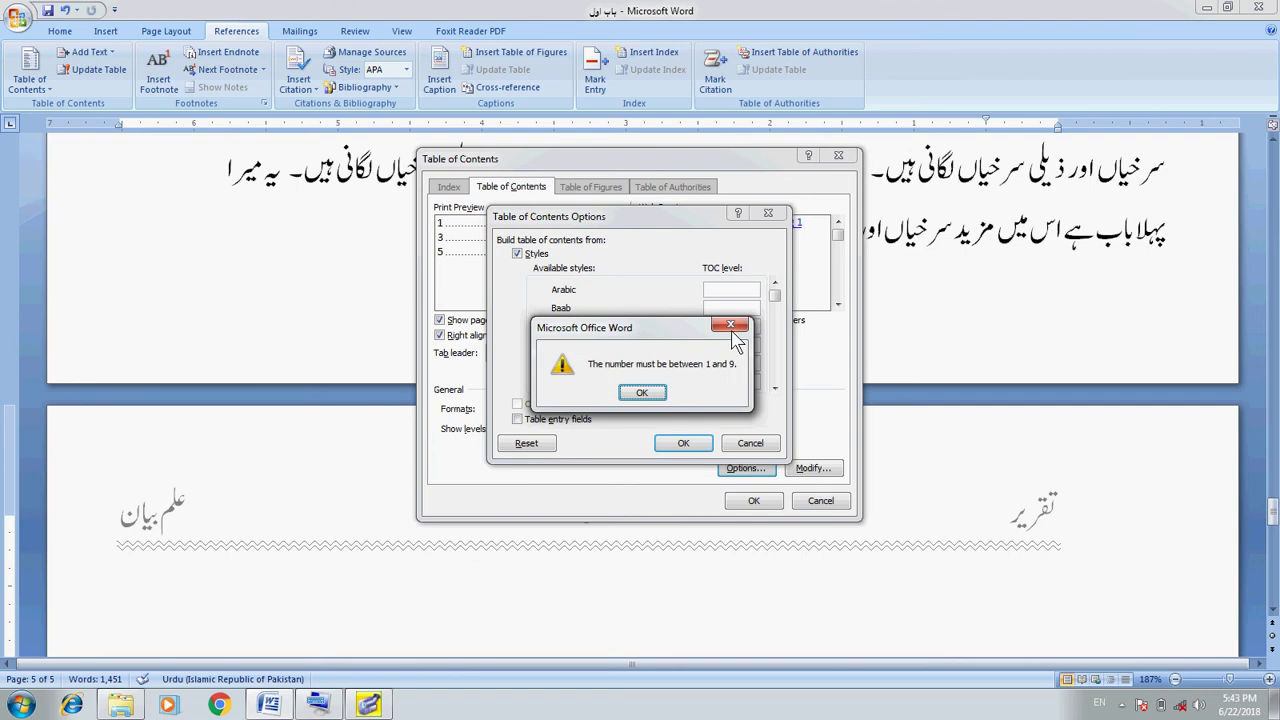
pyautogui.click(645, 394)
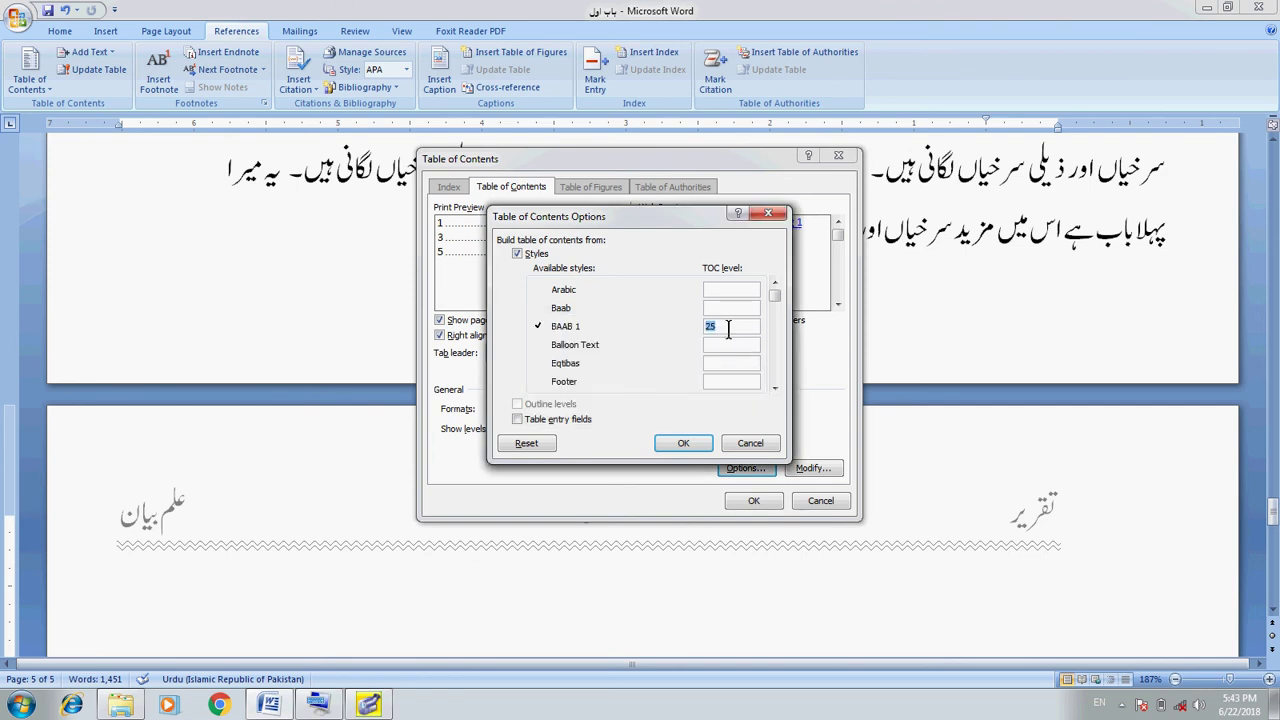
pyautogui.write('9')
pyautogui.click(725, 344)
pyautogui.write('9')
# Remove the Eqtibas style's TOC level in Table of Contents Options
pyautogui.click(775, 388)
pyautogui.click(775, 388)
pyautogui.click(775, 388)
pyautogui.click(775, 388)
pyautogui.click(775, 388)
pyautogui.click(775, 388)
pyautogui.click(775, 388)
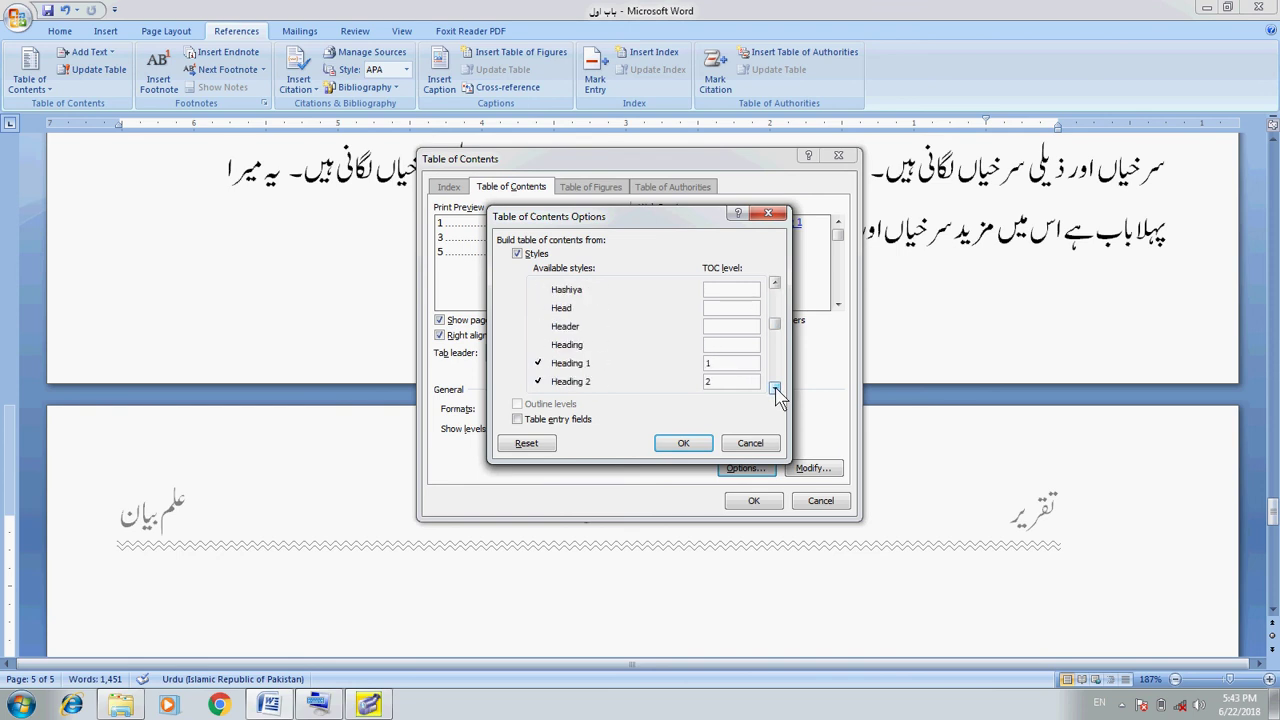
pyautogui.click(775, 283)
pyautogui.click(775, 283)
pyautogui.click(775, 283)
pyautogui.click(775, 283)
pyautogui.click(775, 283)
pyautogui.click(775, 283)
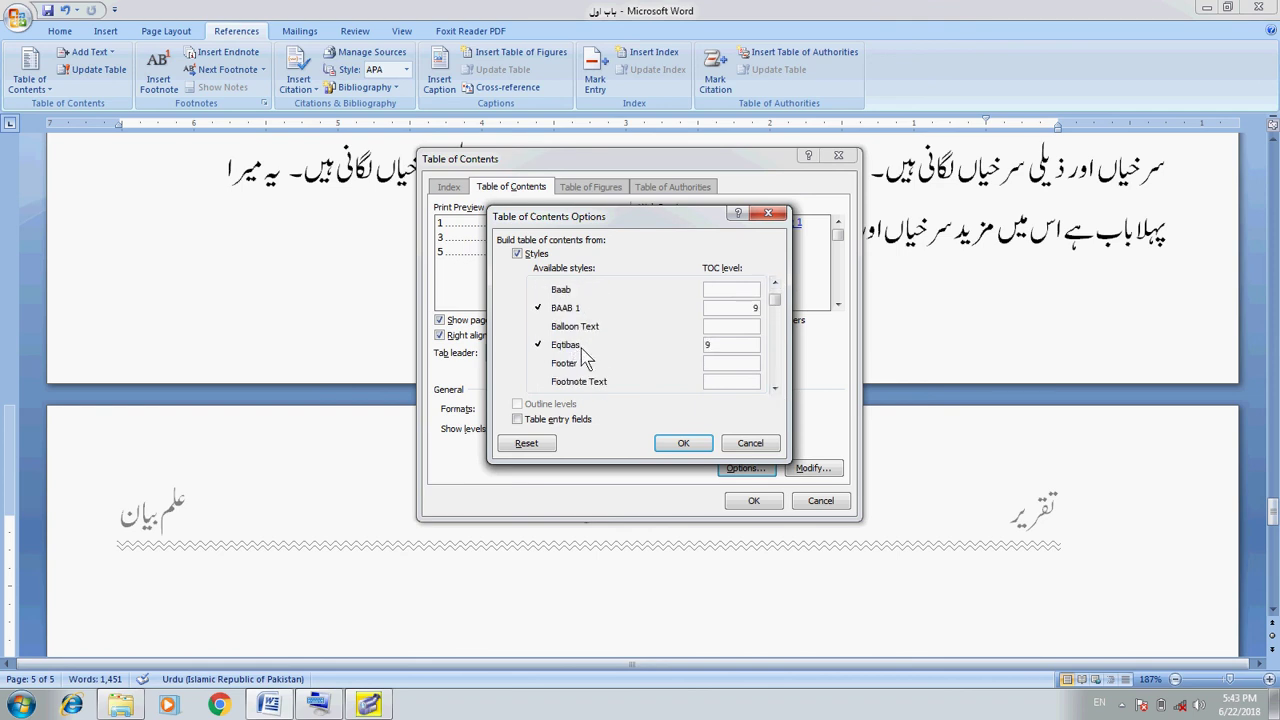
pyautogui.press('BackSpace')
# Give the Surkhi style TOC level 9 and confirm the options
pyautogui.click(775, 389)
pyautogui.click(775, 389)
pyautogui.click(775, 389)
pyautogui.click(775, 389)
pyautogui.click(775, 389)
pyautogui.click(775, 389)
pyautogui.click(775, 389)
pyautogui.click(775, 389)
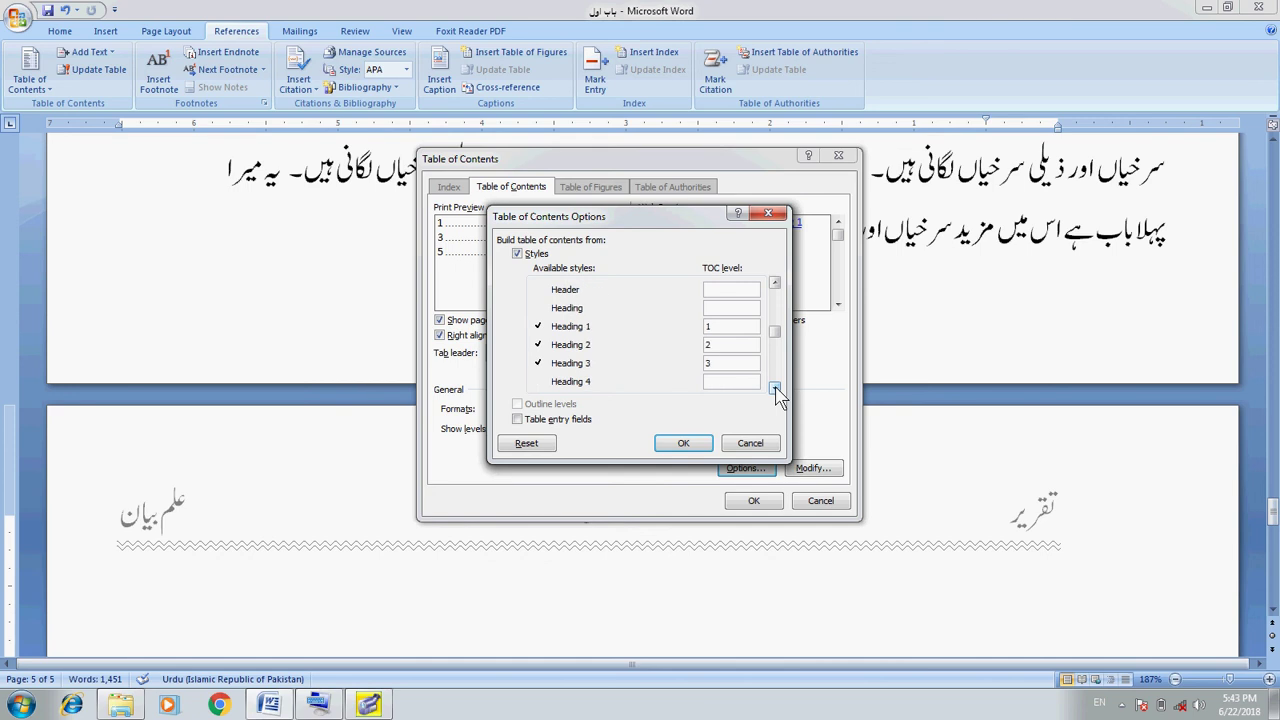
pyautogui.click(775, 389)
pyautogui.click(775, 389)
pyautogui.click(775, 389)
pyautogui.click(775, 389)
pyautogui.click(775, 389)
pyautogui.click(775, 389)
pyautogui.click(775, 389)
pyautogui.click(775, 389)
pyautogui.click(775, 389)
pyautogui.click(775, 389)
pyautogui.click(775, 389)
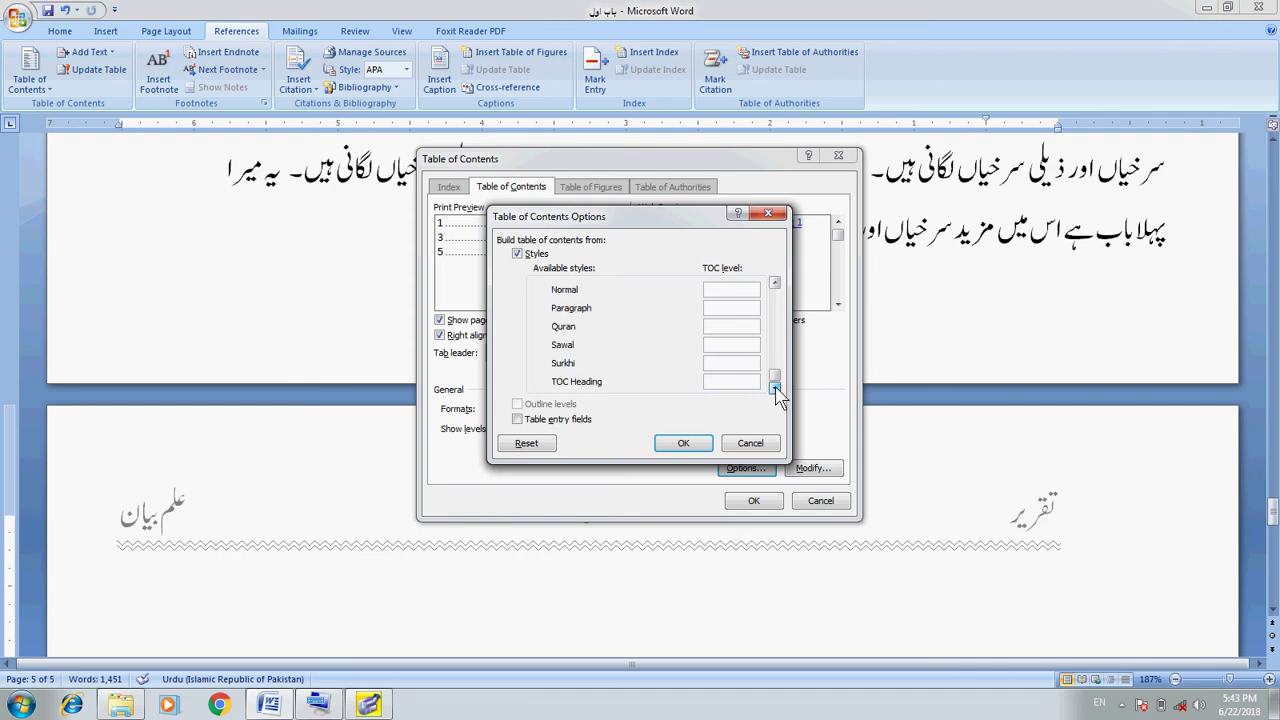
pyautogui.click(713, 362)
pyautogui.write('9')
pyautogui.click(684, 445)
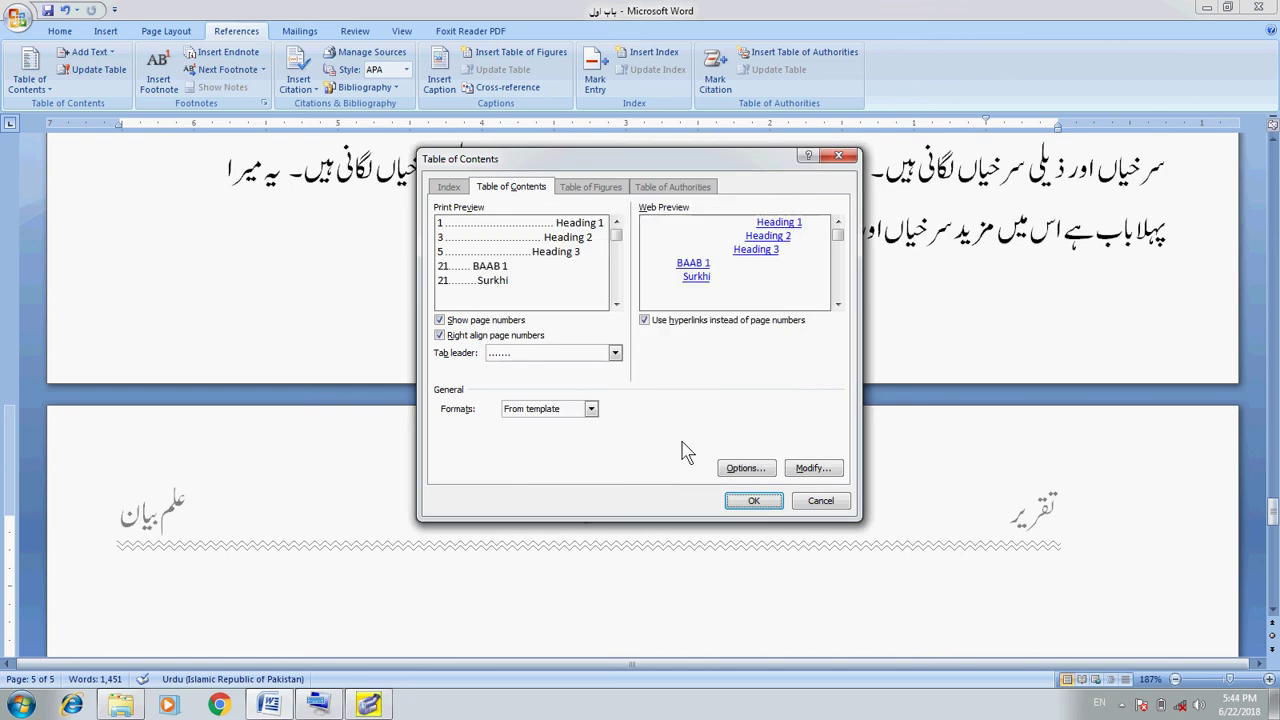
# Insert the dotted-leader table of contents, dismiss the .NET error with Continue, and review the entries
pyautogui.click(745, 502)
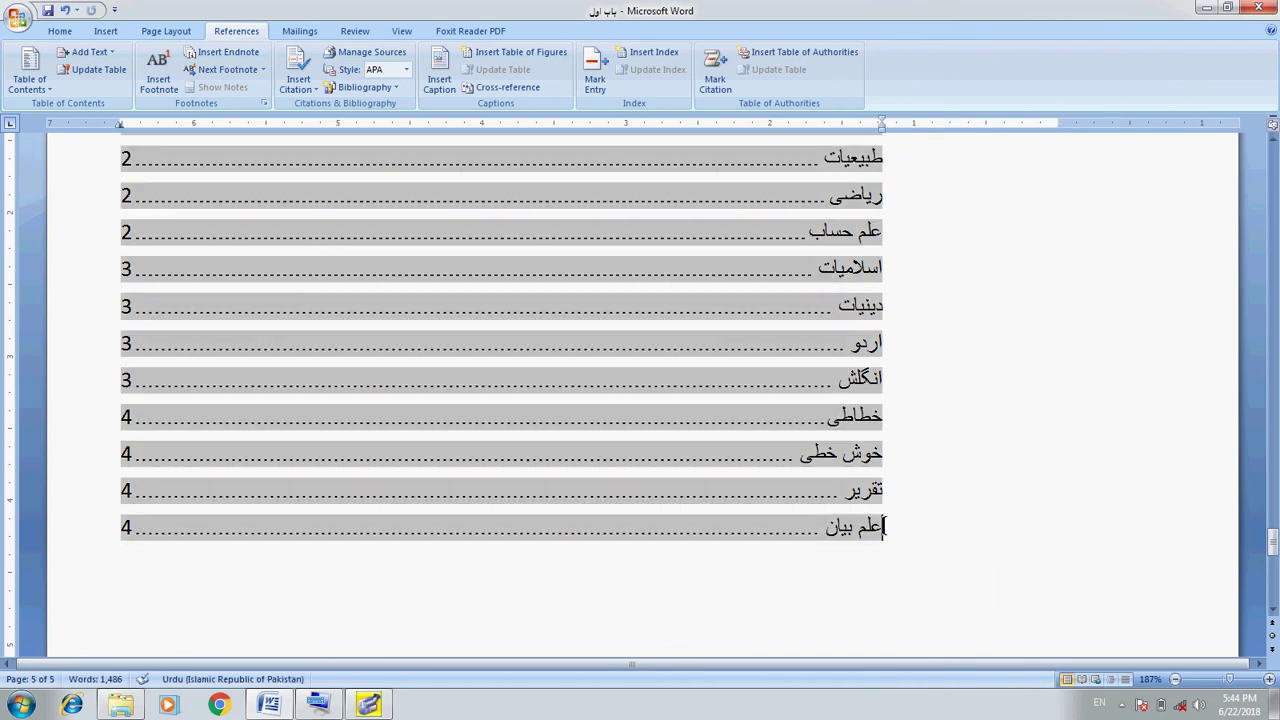
pyautogui.press('Up')
pyautogui.press('Up')
pyautogui.press('Up')
pyautogui.press('Up')
pyautogui.press('Up')
pyautogui.press('Up')
pyautogui.press('Up')
pyautogui.press('Up')
pyautogui.press('Up')
pyautogui.press('Up')
pyautogui.press('Up')
pyautogui.press('Up')
pyautogui.press('Up')
pyautogui.press('Up')
pyautogui.press('Up')
pyautogui.press('Up')
pyautogui.press('Up')
pyautogui.press('Down')
pyautogui.press('Down')
pyautogui.press('Down')
pyautogui.press('Down')
pyautogui.press('Down')
pyautogui.press('Down')
pyautogui.press('Down')
pyautogui.press('Down')
pyautogui.press('Down')
pyautogui.press('Up')
pyautogui.press('Up')
pyautogui.press('Up')
pyautogui.press('Up')
pyautogui.press('Down')
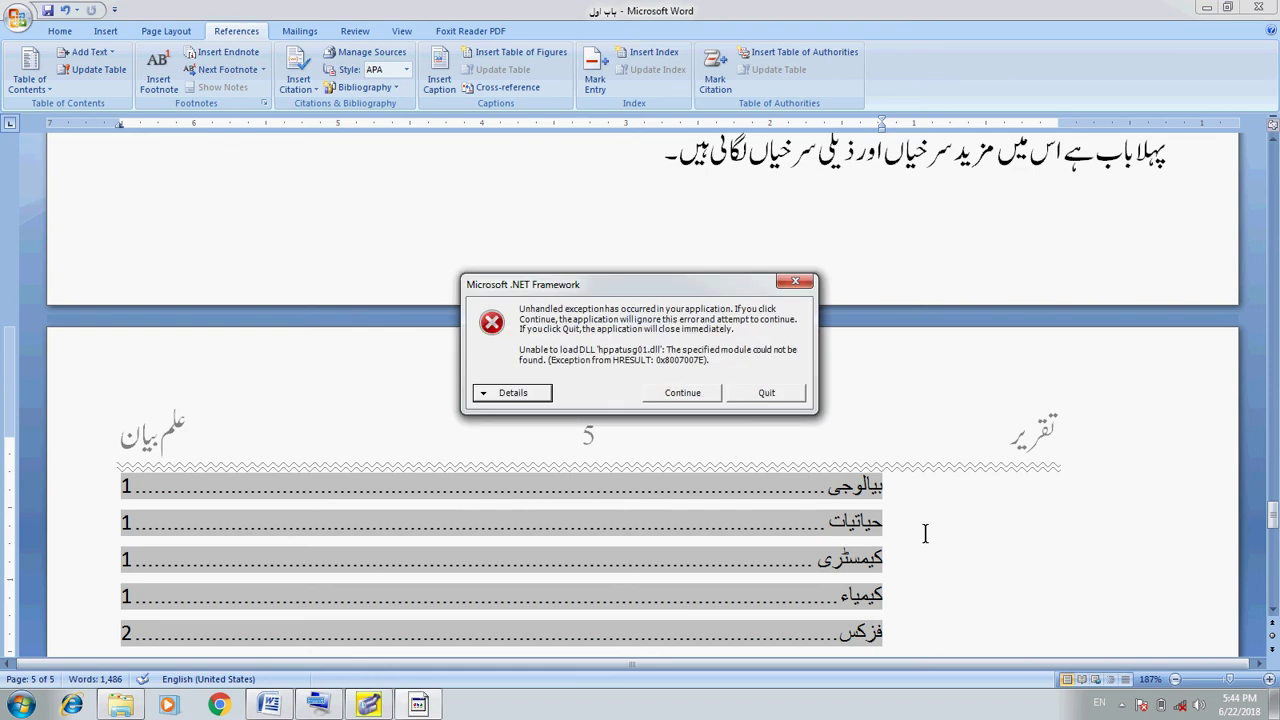
pyautogui.click(700, 396)
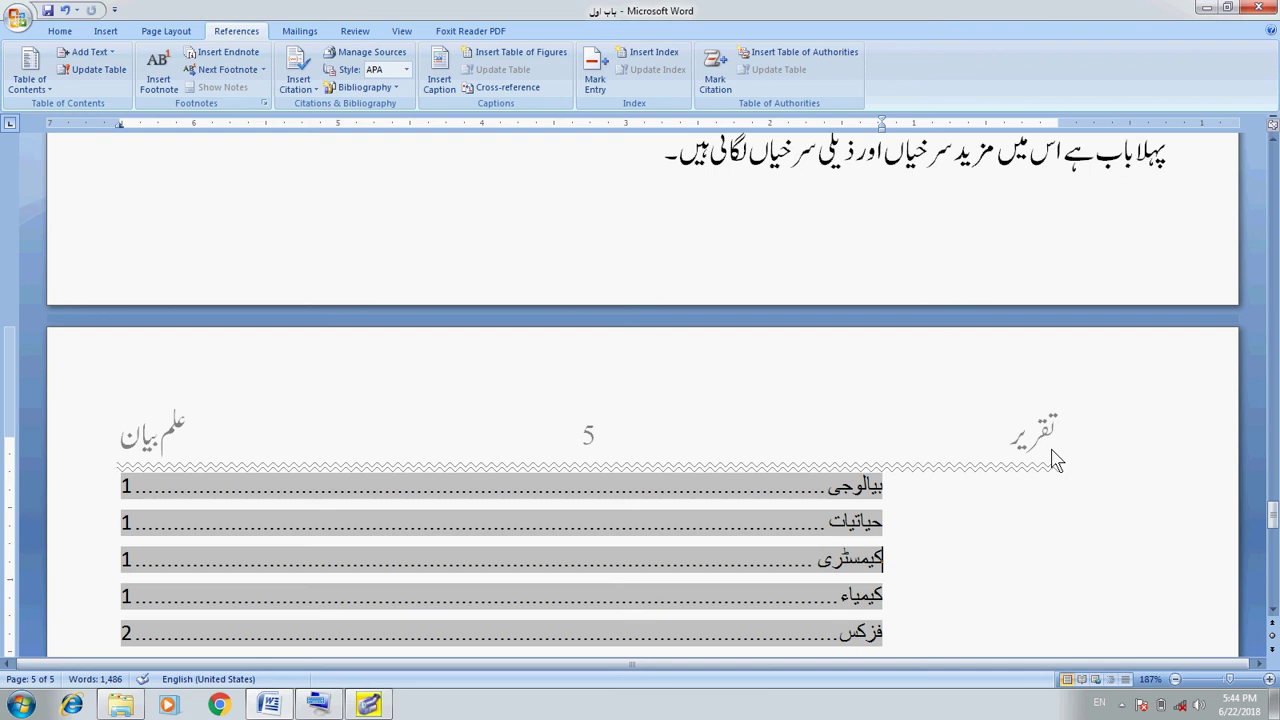
pyautogui.press('Down')
pyautogui.press('Down')
pyautogui.press('Down')
pyautogui.press('Down')
pyautogui.press('Down')
pyautogui.press('Down')
pyautogui.press('Down')
pyautogui.press('Down')
pyautogui.press('Down')
pyautogui.press('Down')
pyautogui.press('Down')
pyautogui.press('Down')
pyautogui.press('Down')
pyautogui.press('Down')
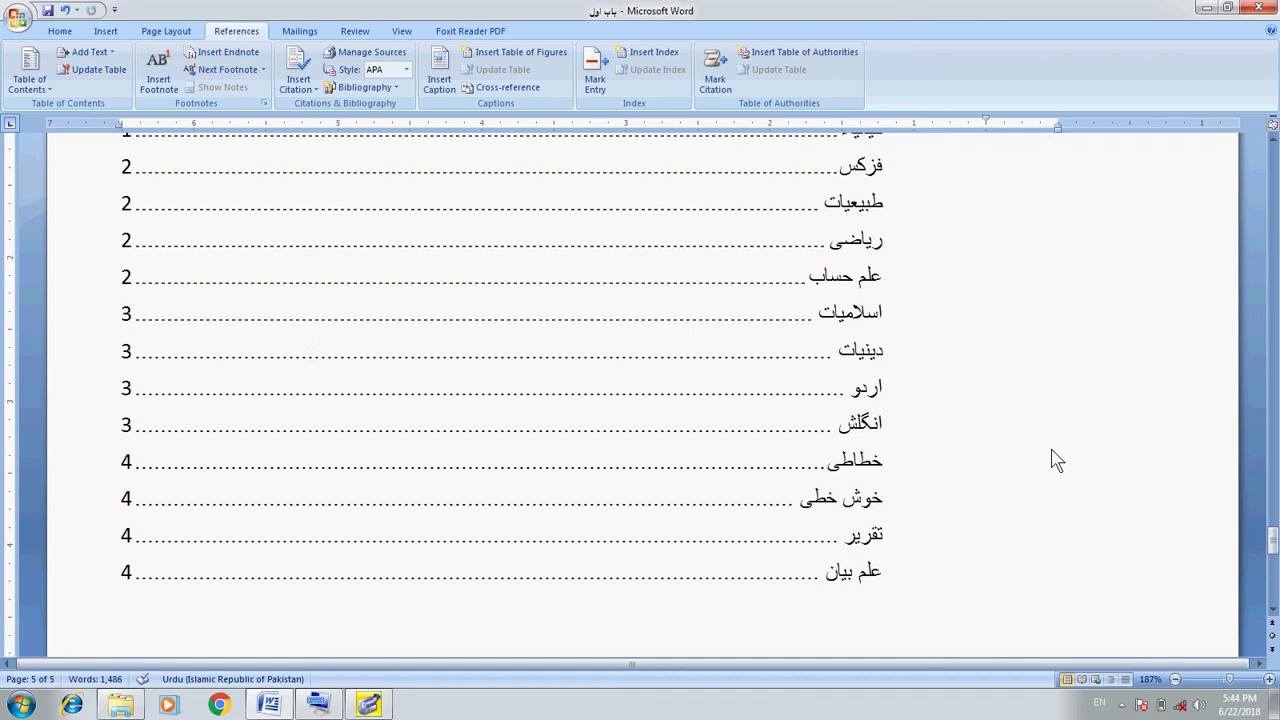
# Select the whole table of contents and set it to size 16 Jameel Noori Nastaleeq
pyautogui.click(1273, 140)
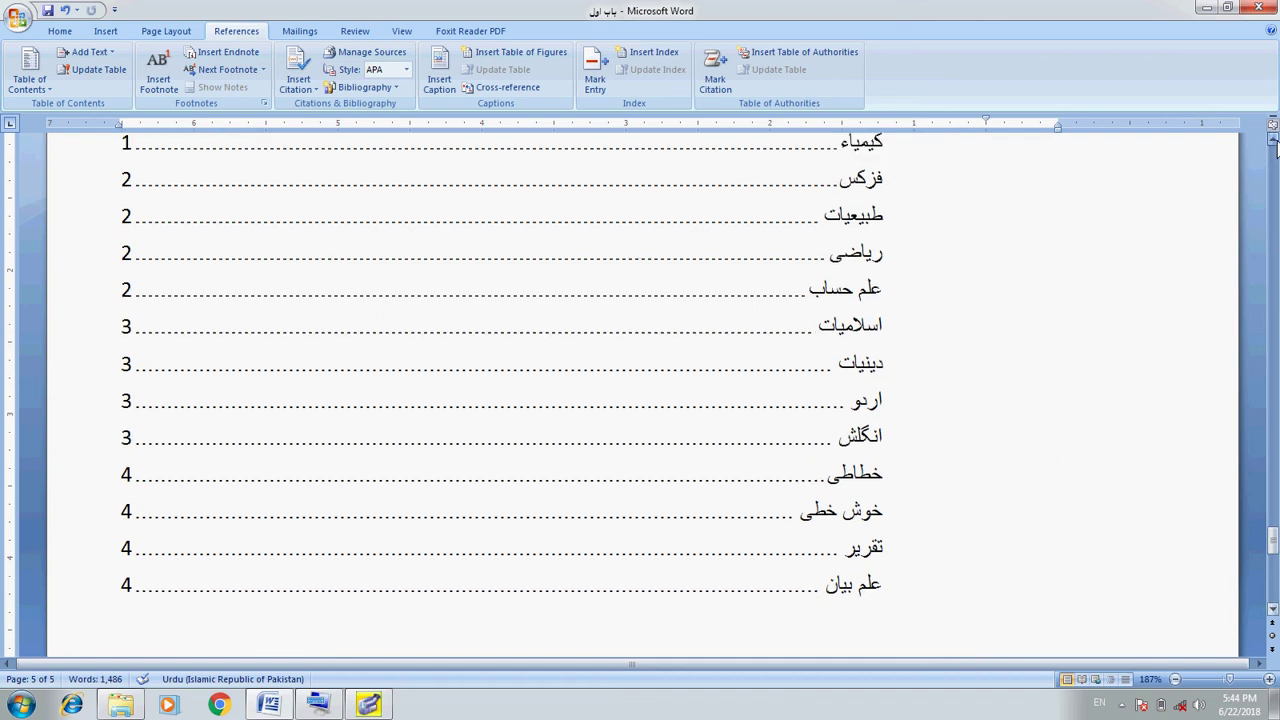
pyautogui.click(1273, 140)
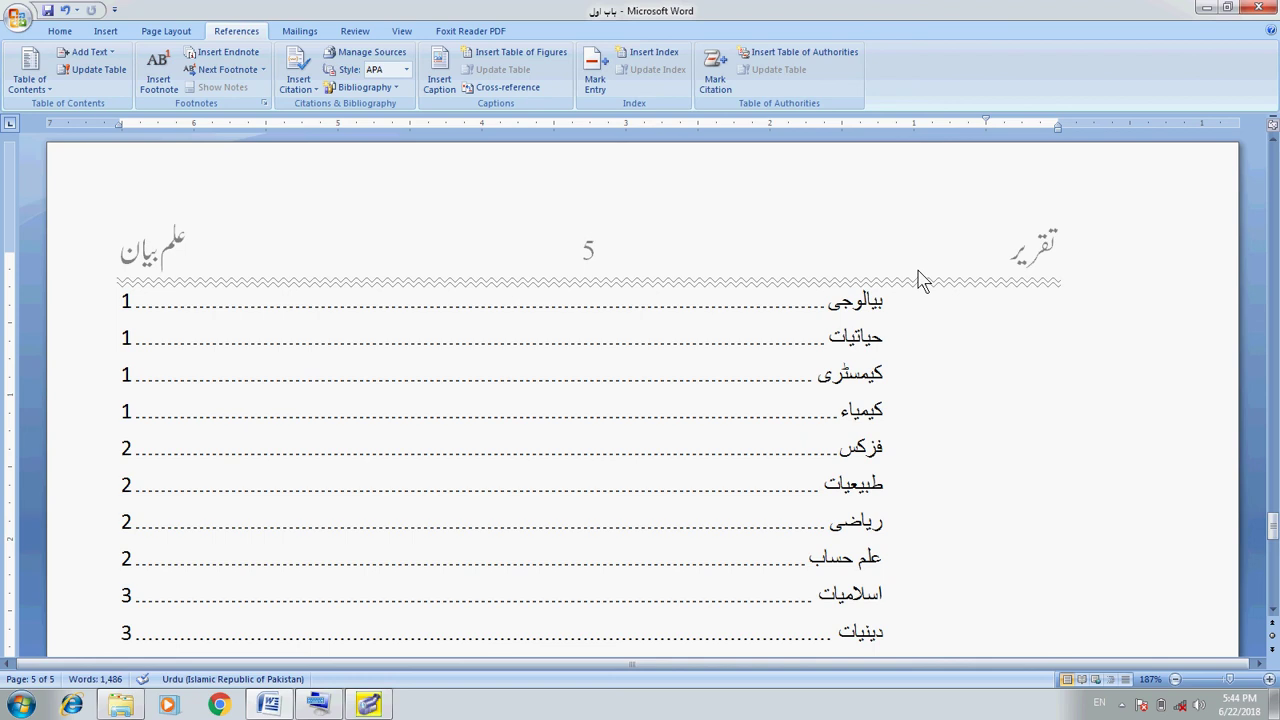
pyautogui.click(893, 305)
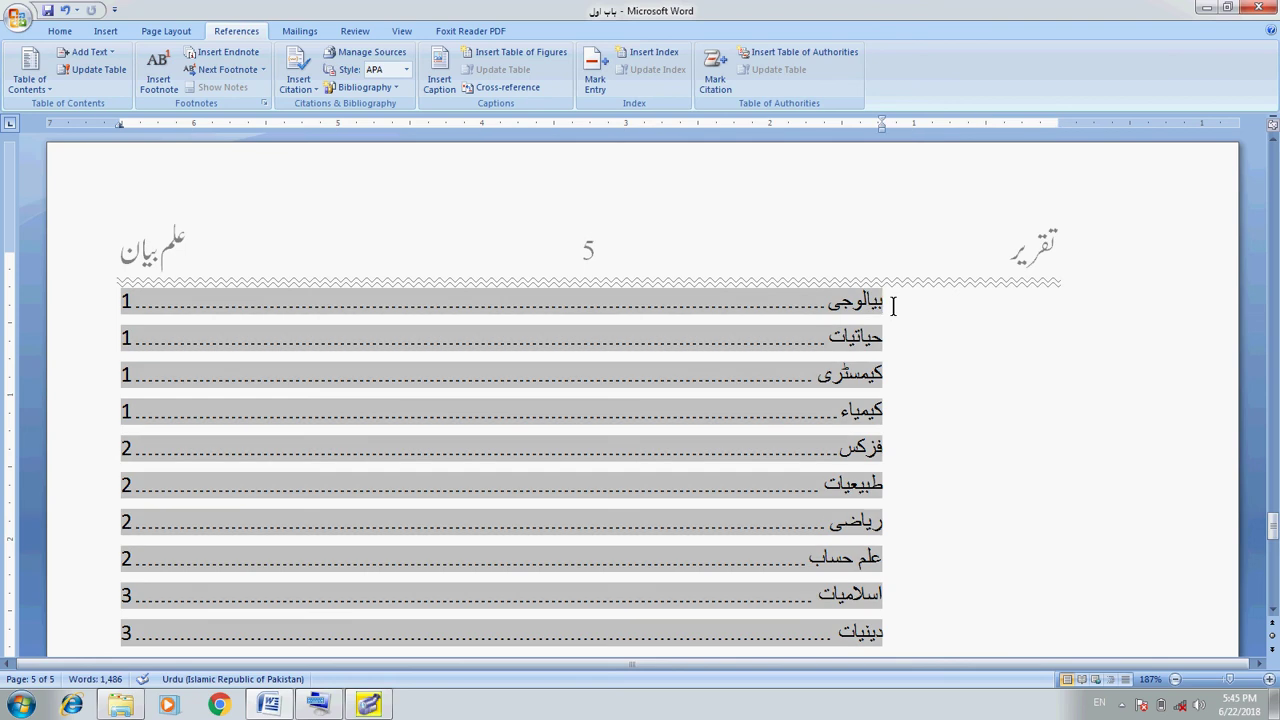
pyautogui.hotkey('shift', 'Down')
pyautogui.hotkey('shift', 'Down')
pyautogui.hotkey('shift', 'Down')
pyautogui.hotkey('shift', 'Down')
pyautogui.hotkey('shift', 'Down')
pyautogui.hotkey('shift', 'Down')
pyautogui.hotkey('shift', 'Down')
pyautogui.hotkey('shift', 'Down')
pyautogui.hotkey('shift', 'Down')
pyautogui.hotkey('shift', 'Down')
pyautogui.hotkey('shift', 'Down')
pyautogui.hotkey('shift', 'Down')
pyautogui.hotkey('shift', 'Down')
pyautogui.hotkey('shift', 'Down')
pyautogui.hotkey('shift', 'Down')
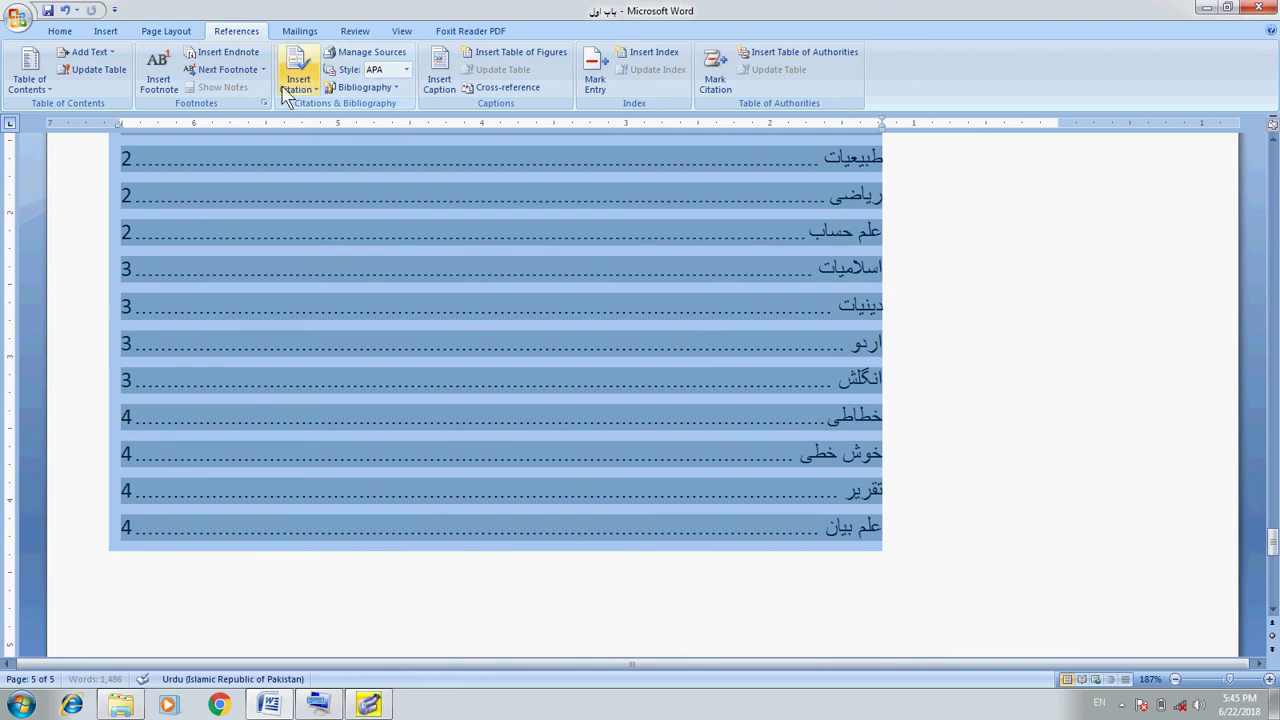
pyautogui.click(58, 31)
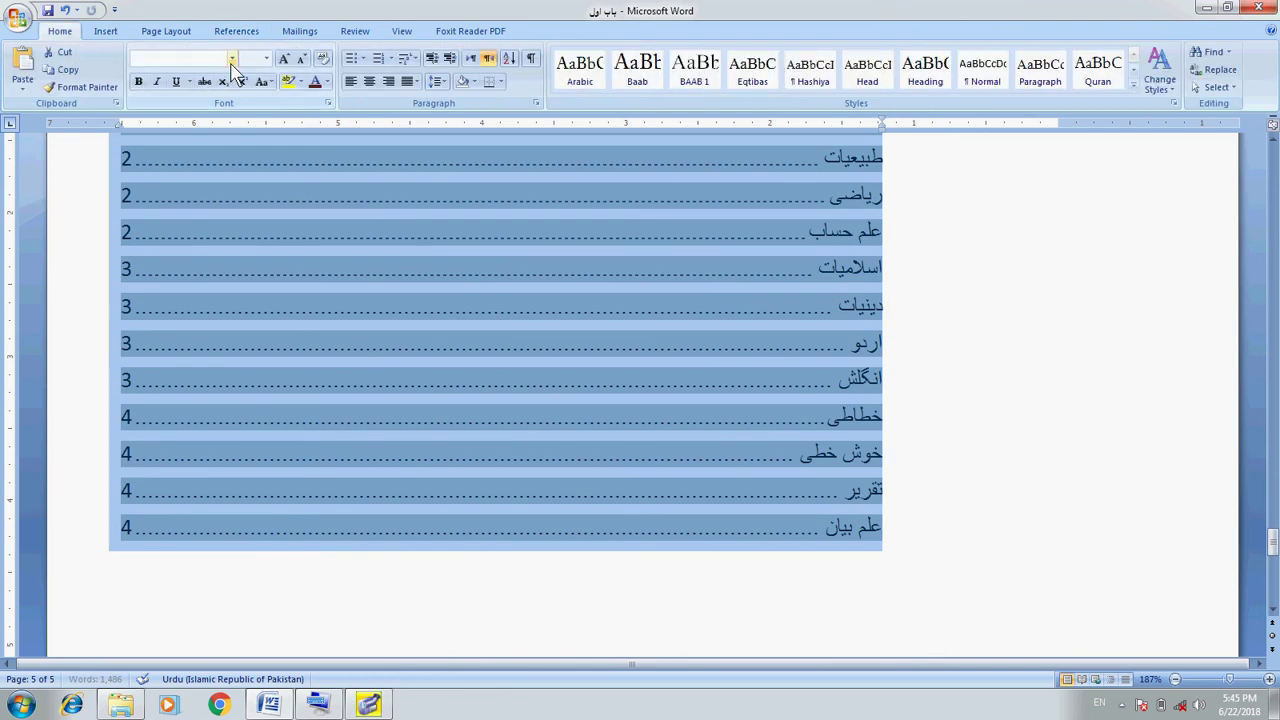
pyautogui.click(266, 59)
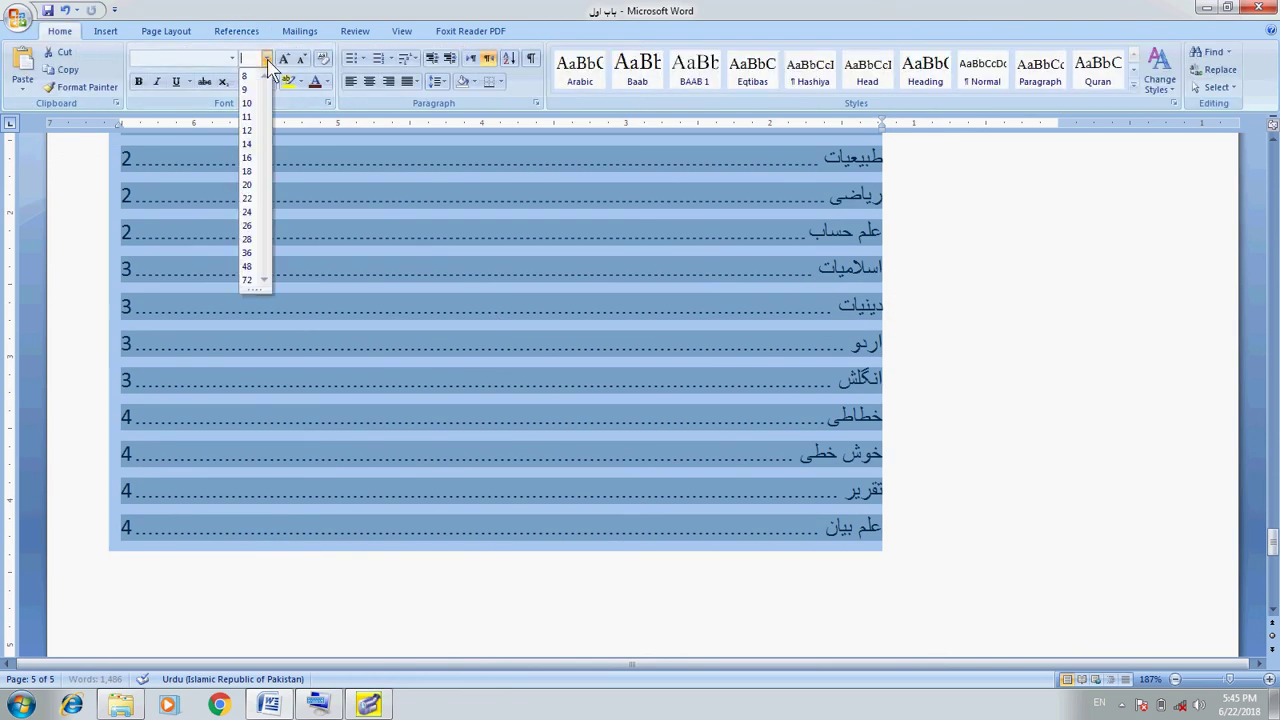
pyautogui.click(247, 157)
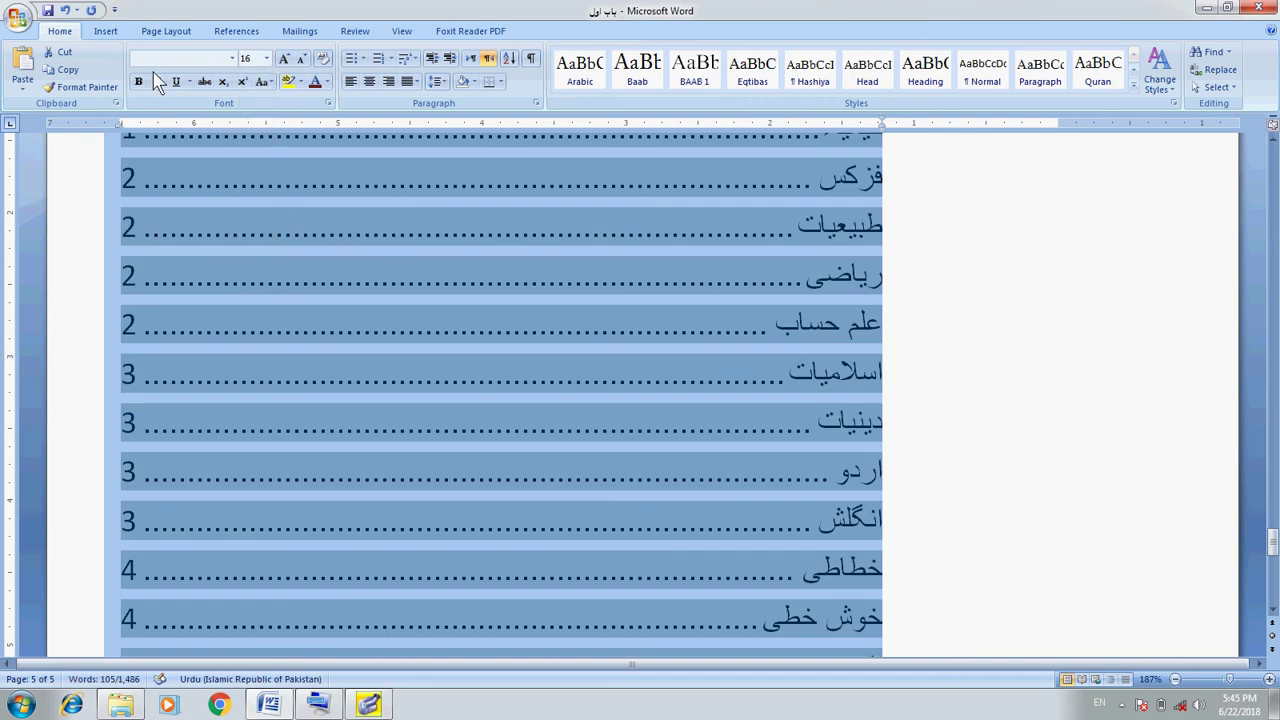
pyautogui.click(233, 60)
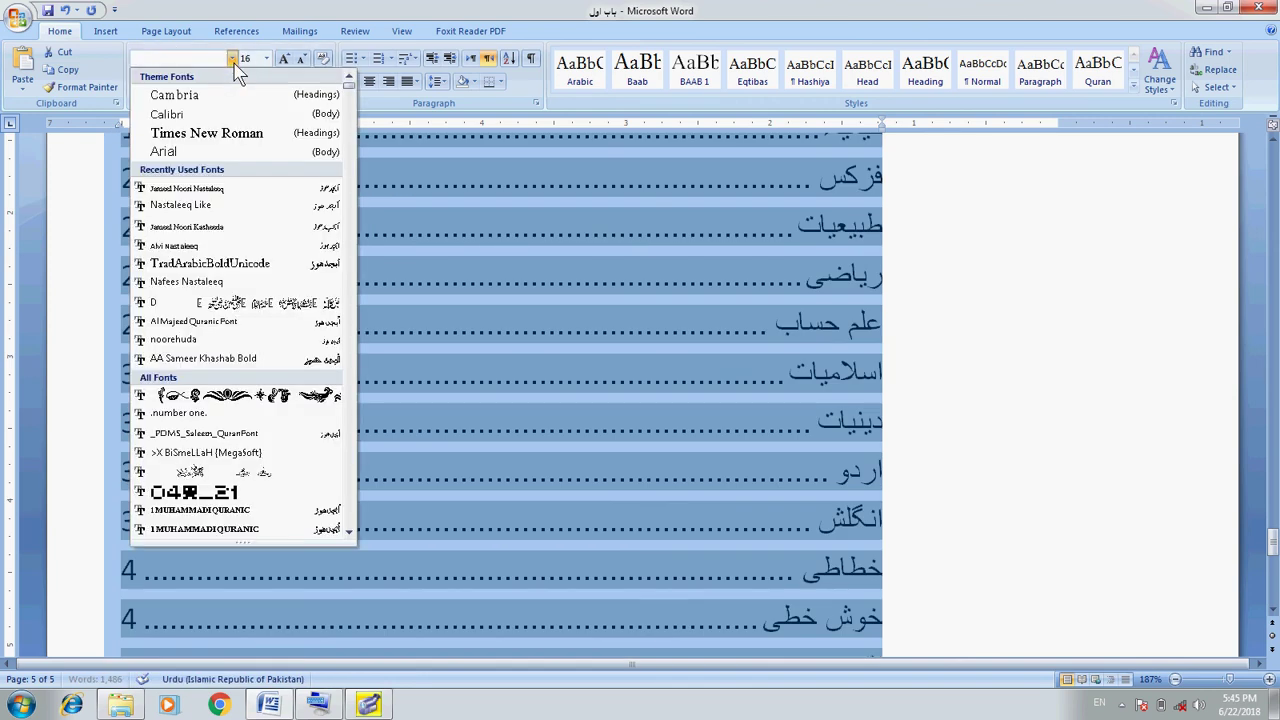
pyautogui.click(240, 190)
# Check the restyled contents entries, then bring up the screen recorder window
pyautogui.click(1014, 286)
pyautogui.scroll(1, 1014, 286)
pyautogui.scroll(3, 1014, 286)
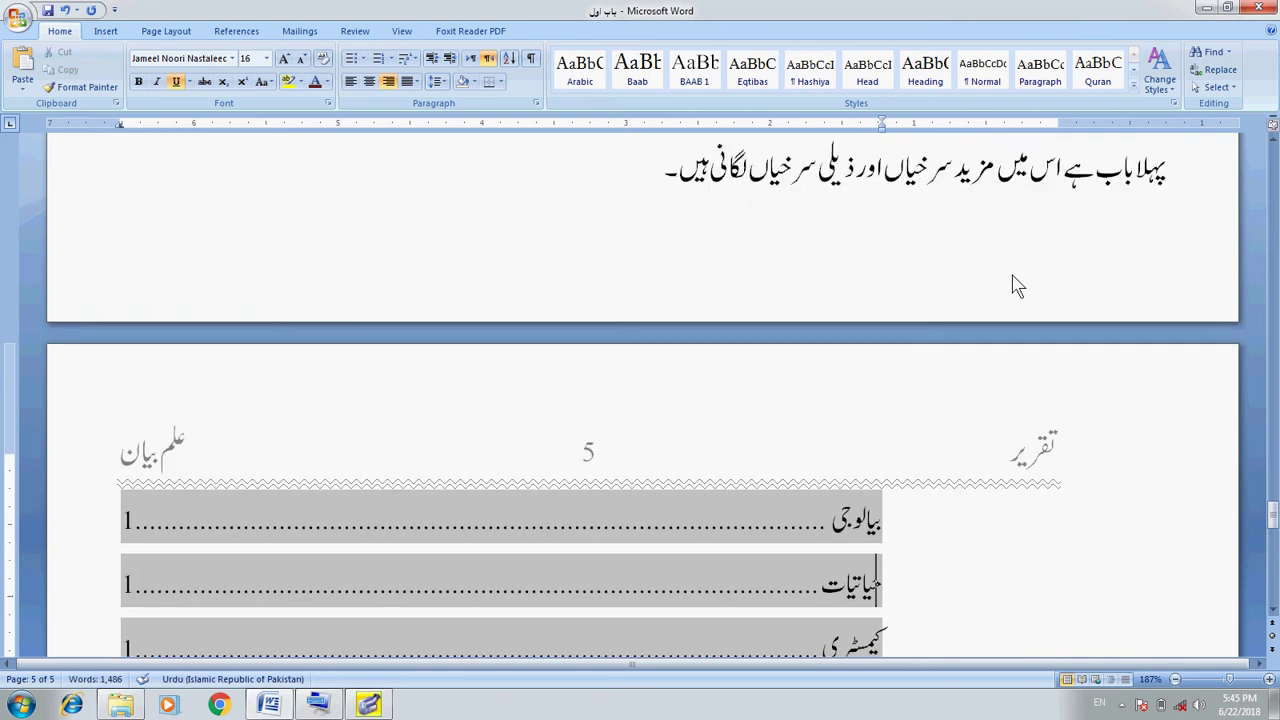
pyautogui.scroll(-1, 1014, 286)
pyautogui.press('Home')
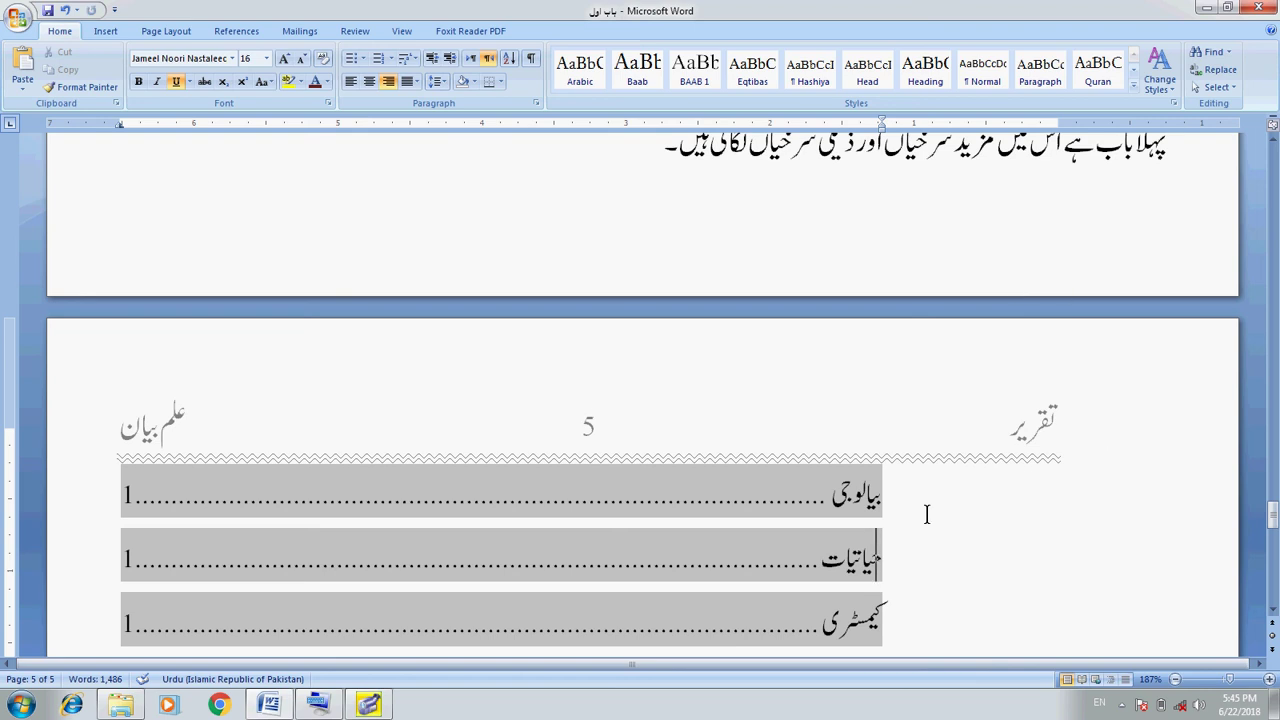
pyautogui.press('Right')
pyautogui.press('Up')
pyautogui.click(1121, 704)
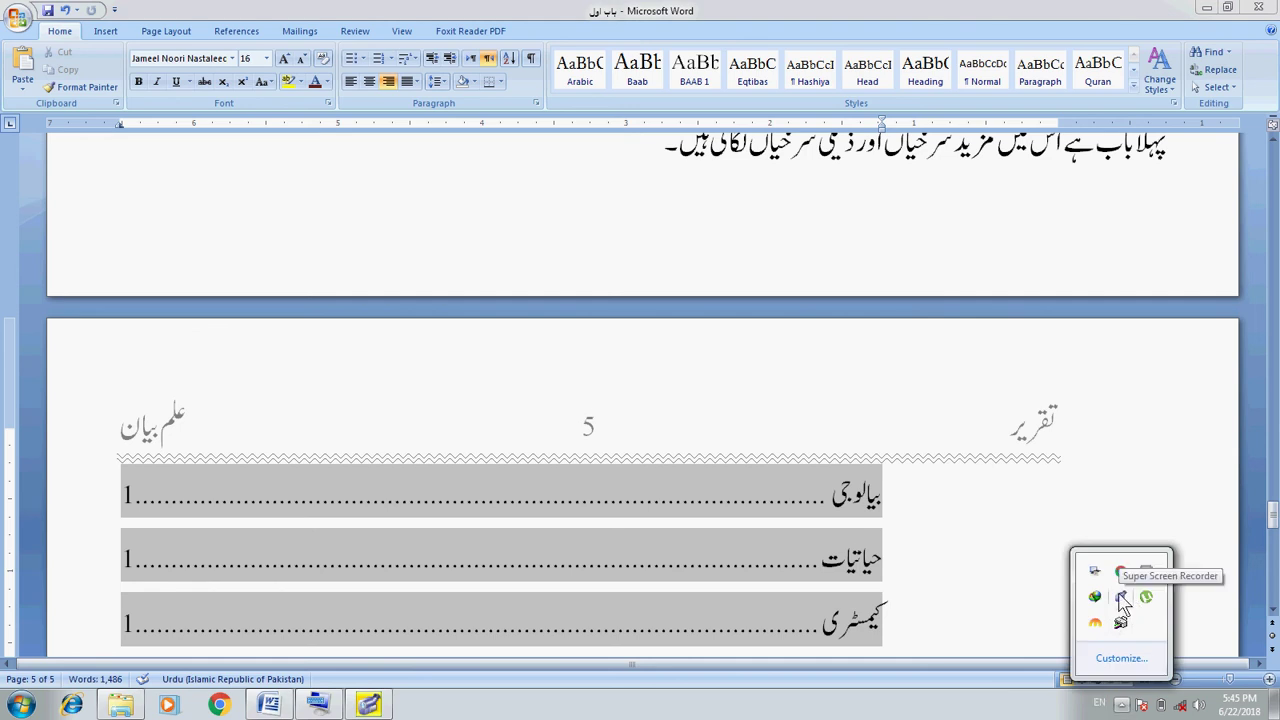
pyautogui.click(1122, 598)
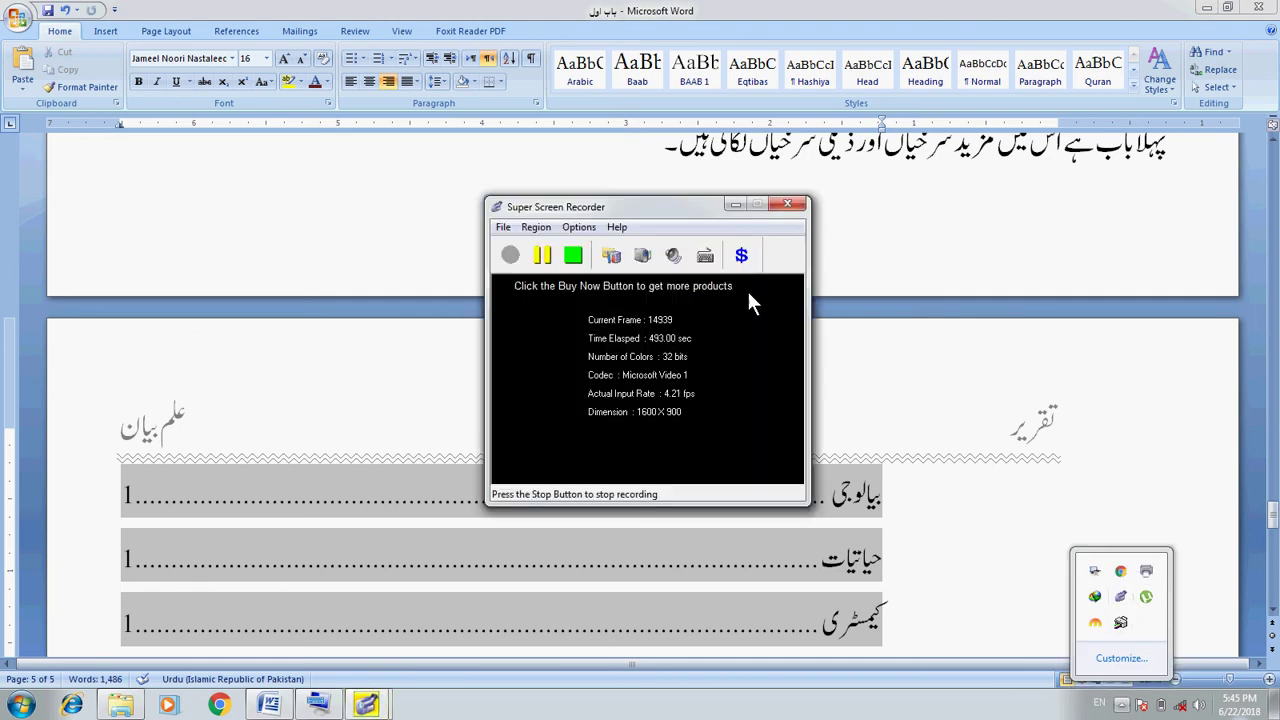